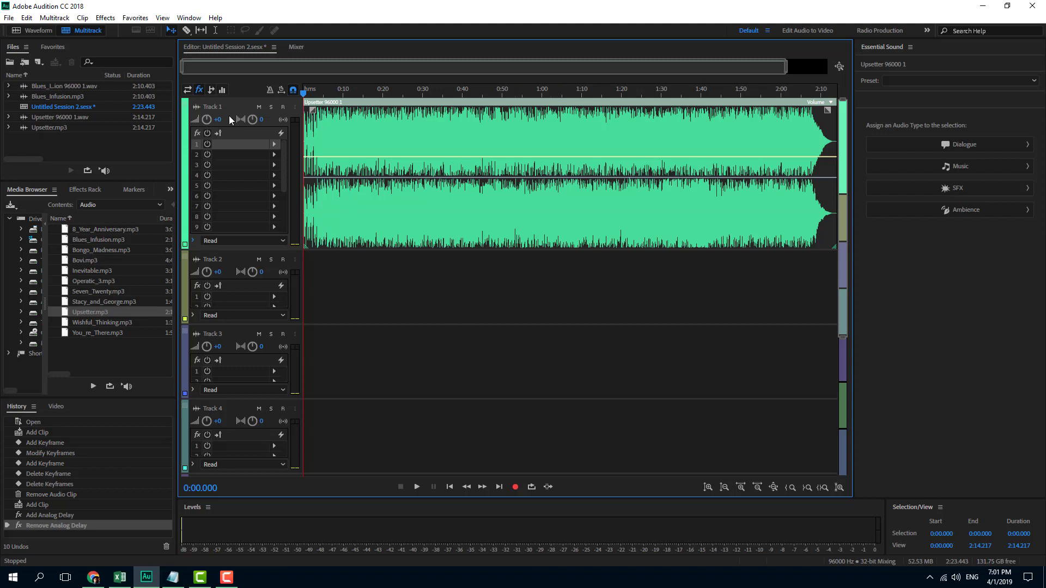
# - Preview Track 1 playback from about 11 seconds
pyautogui.click(346, 93)
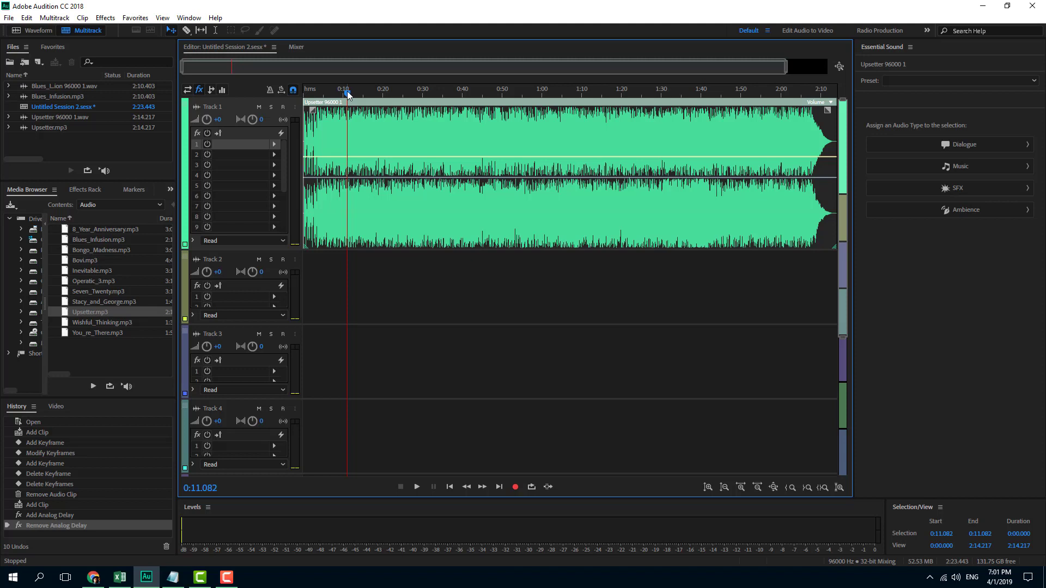
pyautogui.press('space')
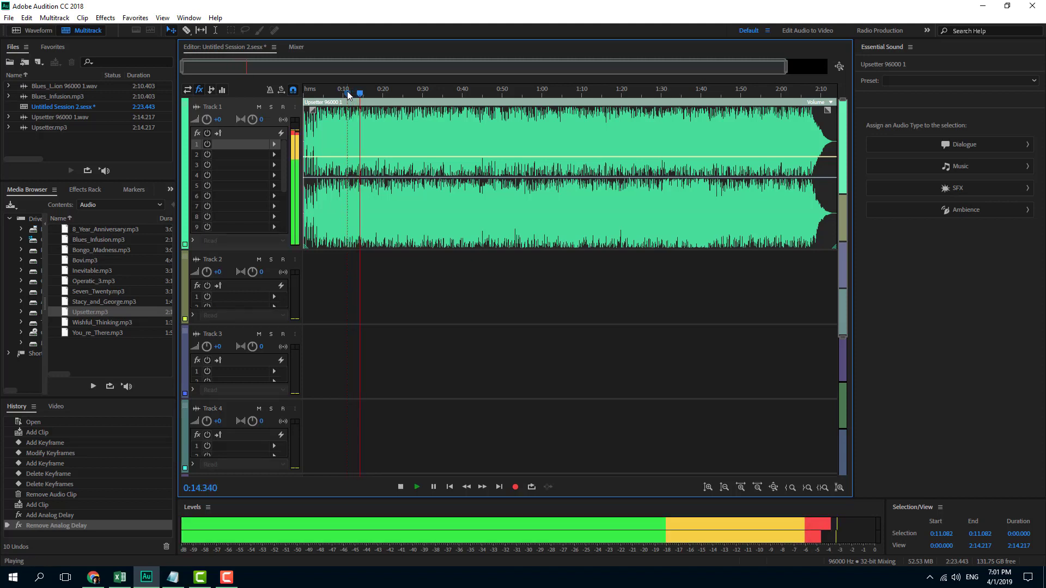
pyautogui.press('space')
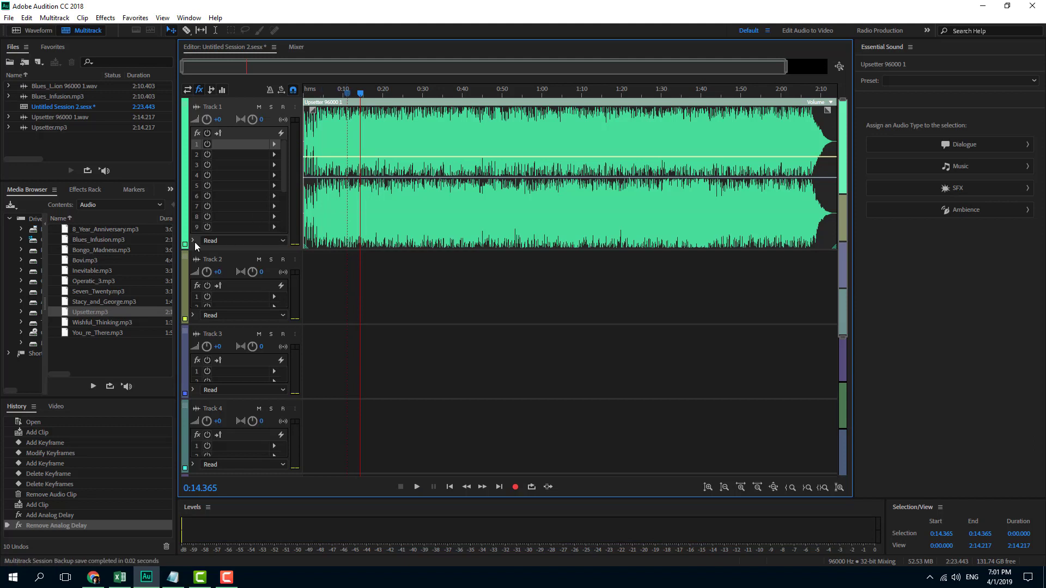
# - Cycle the track panels through sends and input/output views, ending back on the effects rack
pyautogui.click(212, 90)
pyautogui.click(199, 90)
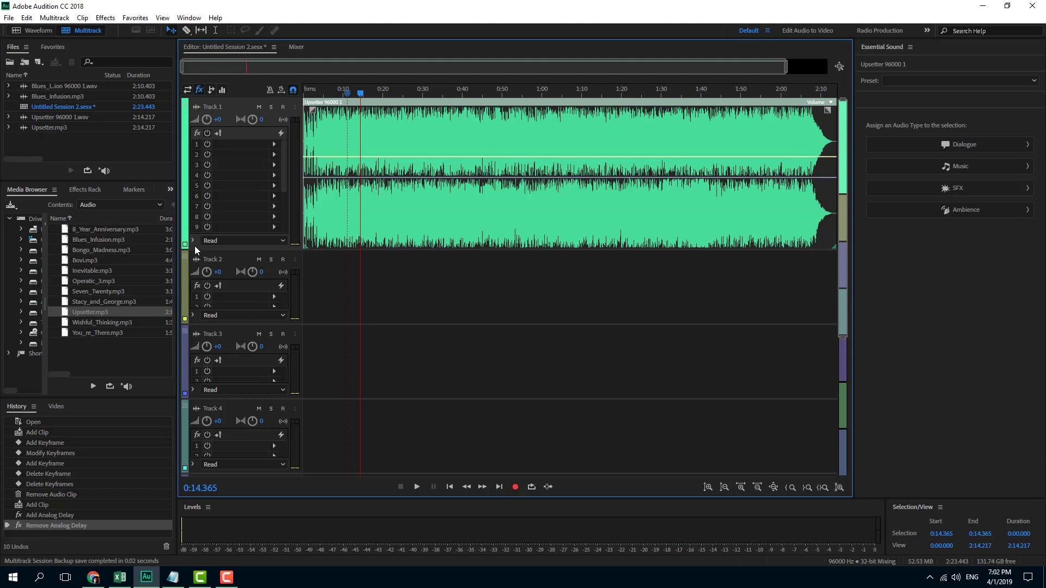
pyautogui.click(200, 90)
pyautogui.click(200, 90)
# - Expand Track 1's automation lane, hide its Volume envelope, and return the playhead to 0:00
pyautogui.click(193, 240)
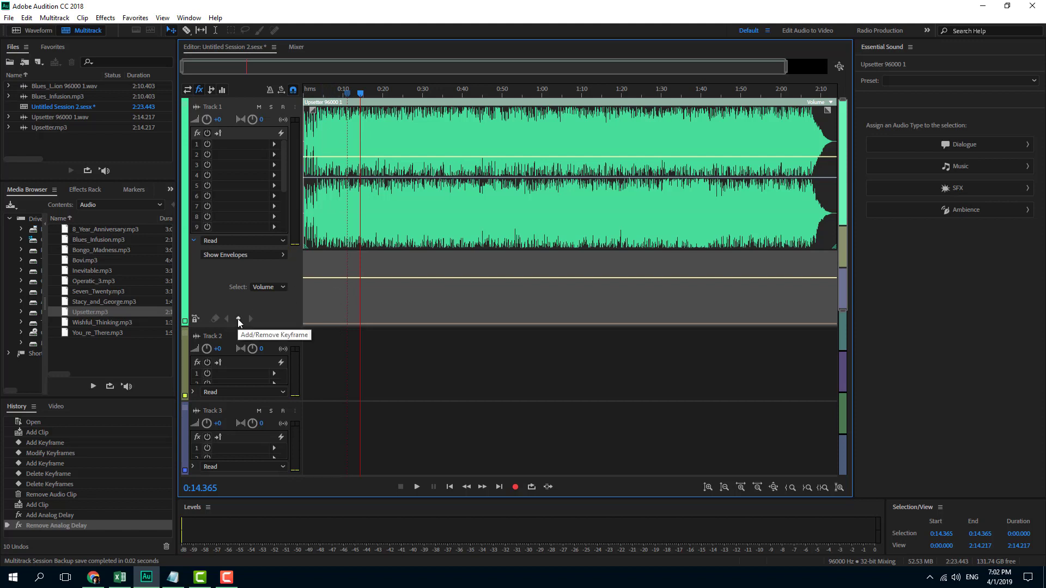
pyautogui.click(283, 288)
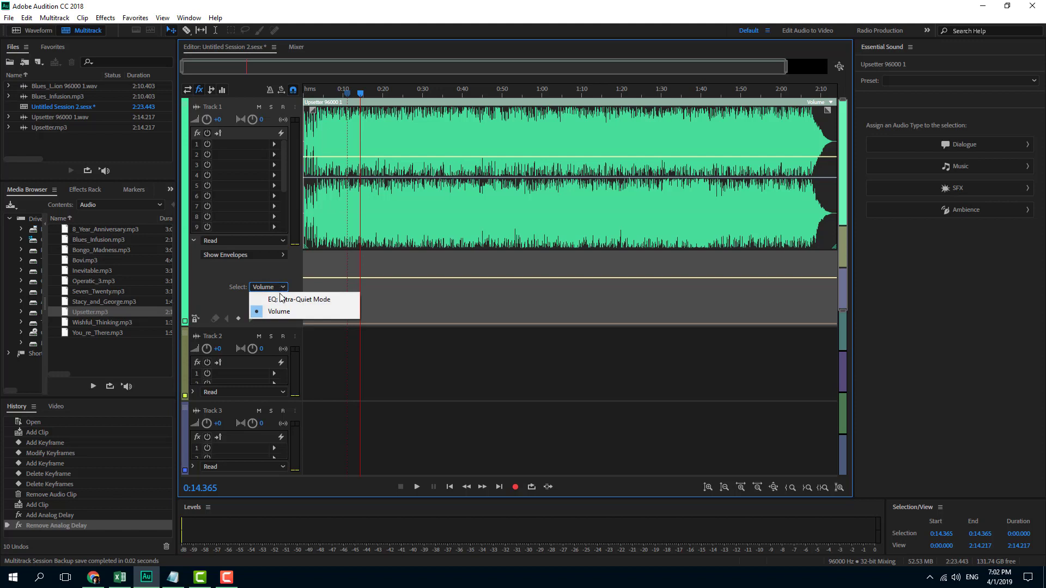
pyautogui.click(262, 256)
pyautogui.click(276, 258)
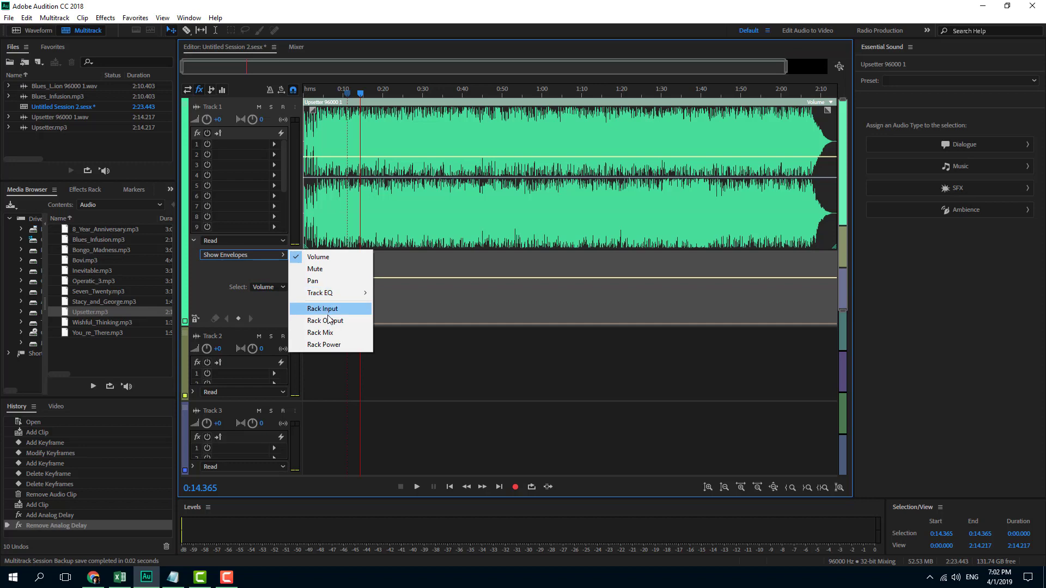
pyautogui.moveTo(348, 294)
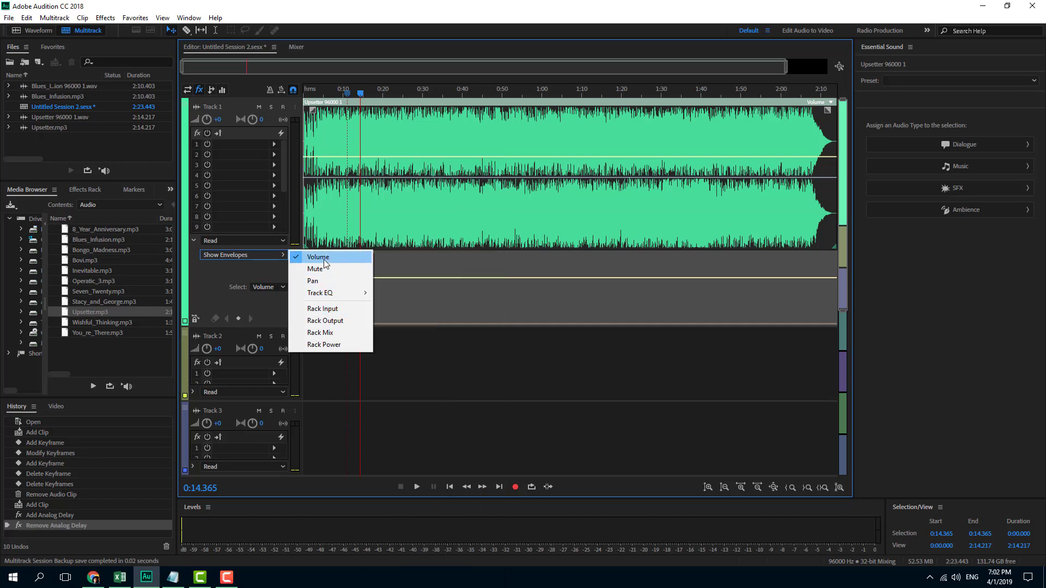
pyautogui.click(323, 259)
pyautogui.moveTo(315, 95); pyautogui.dragTo(303, 94)
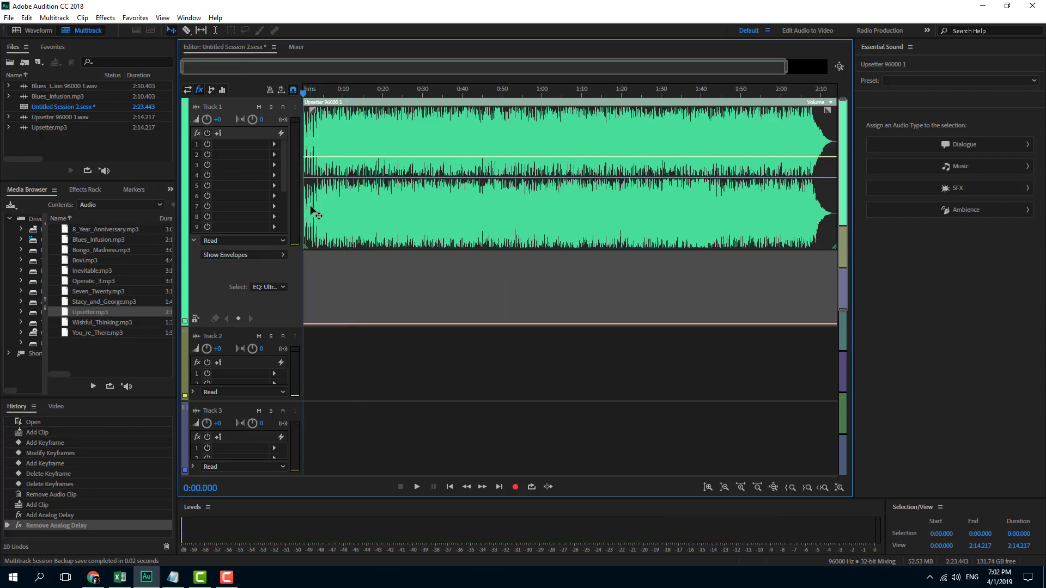
# - Add a keyframe at the session start and preview playback briefly
pyautogui.click(239, 319)
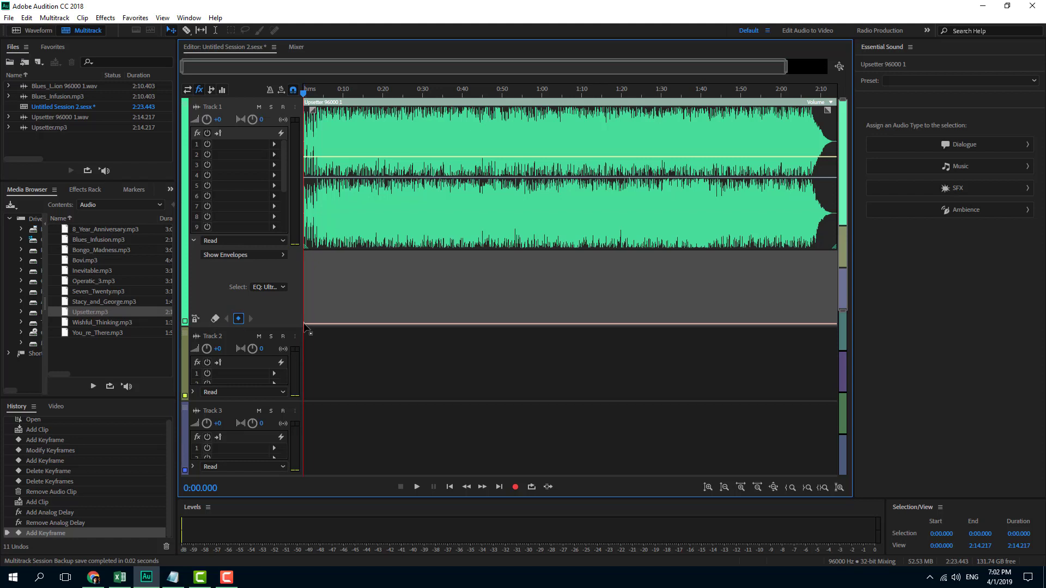
pyautogui.click(305, 328)
pyautogui.press('space')
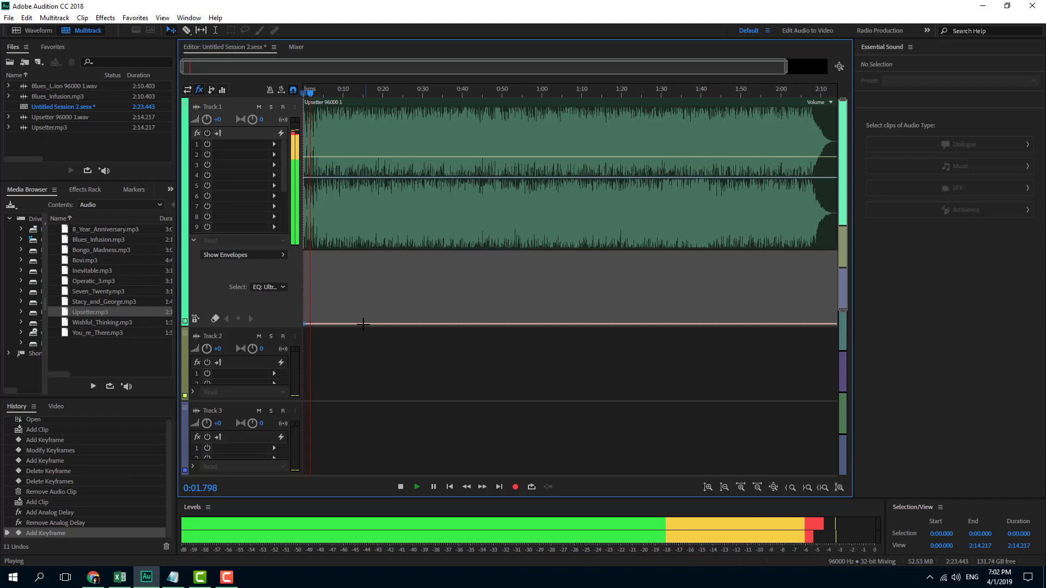
pyautogui.press('space')
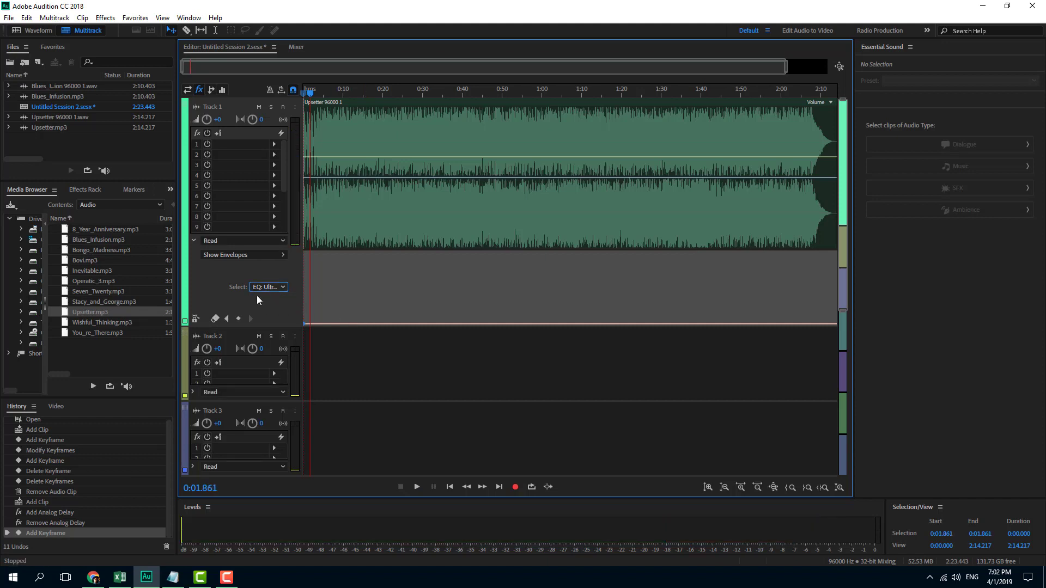
# - Show the Volume envelope again and select Volume as the envelope to edit
pyautogui.click(272, 260)
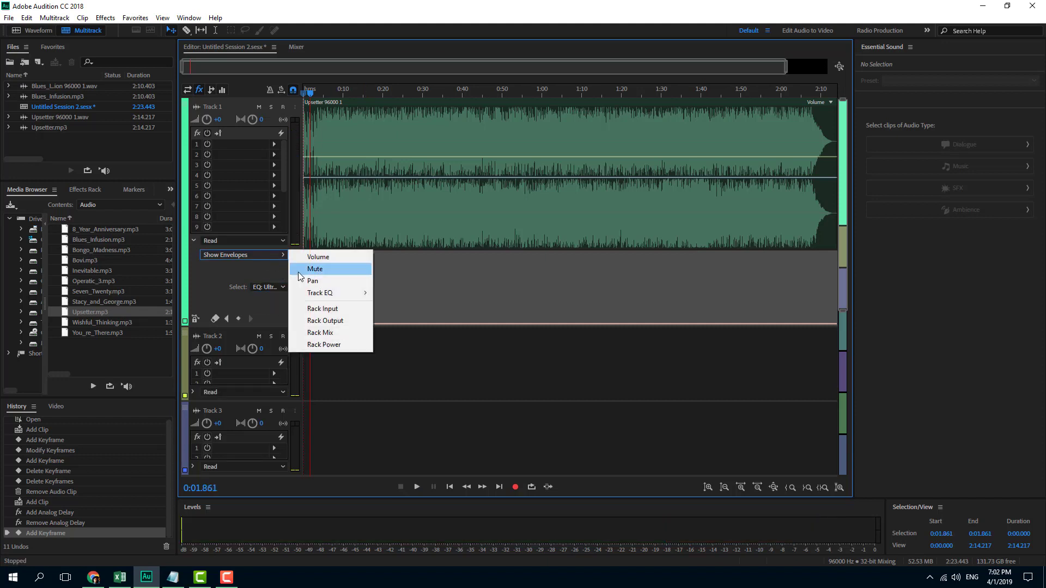
pyautogui.click(315, 257)
pyautogui.click(267, 256)
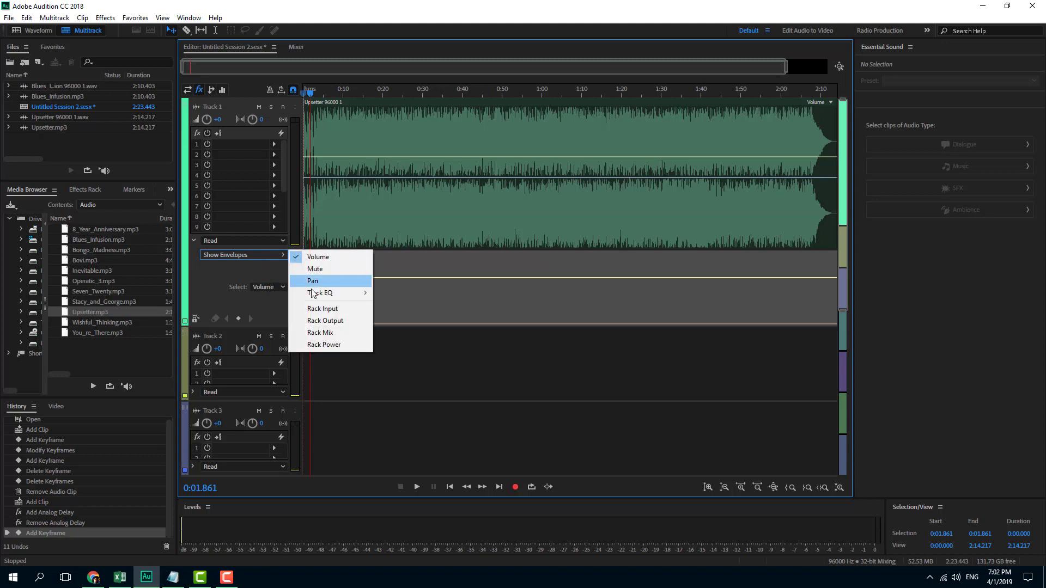
pyautogui.click(299, 323)
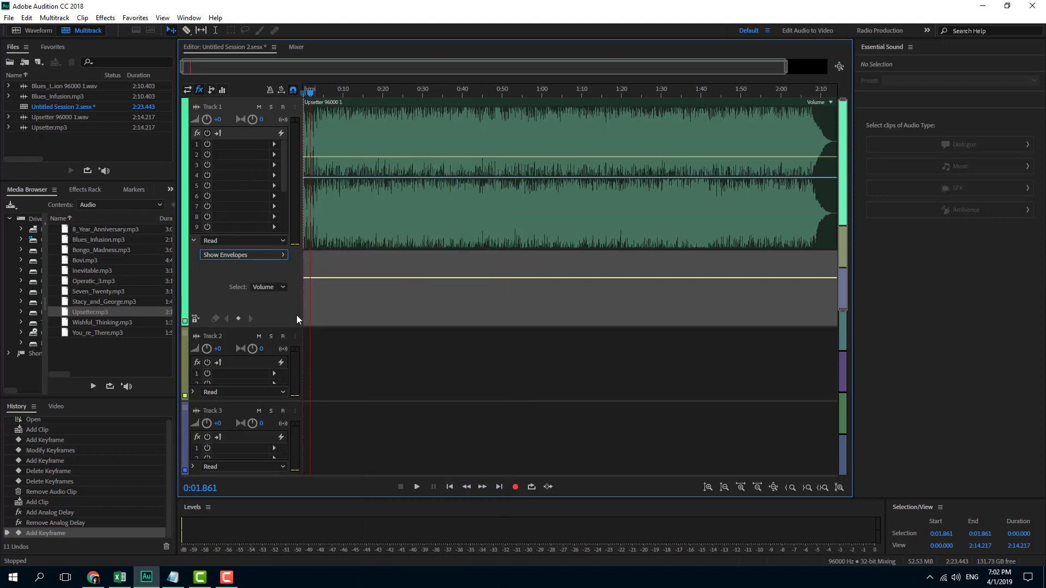
pyautogui.click(275, 287)
pyautogui.click(272, 298)
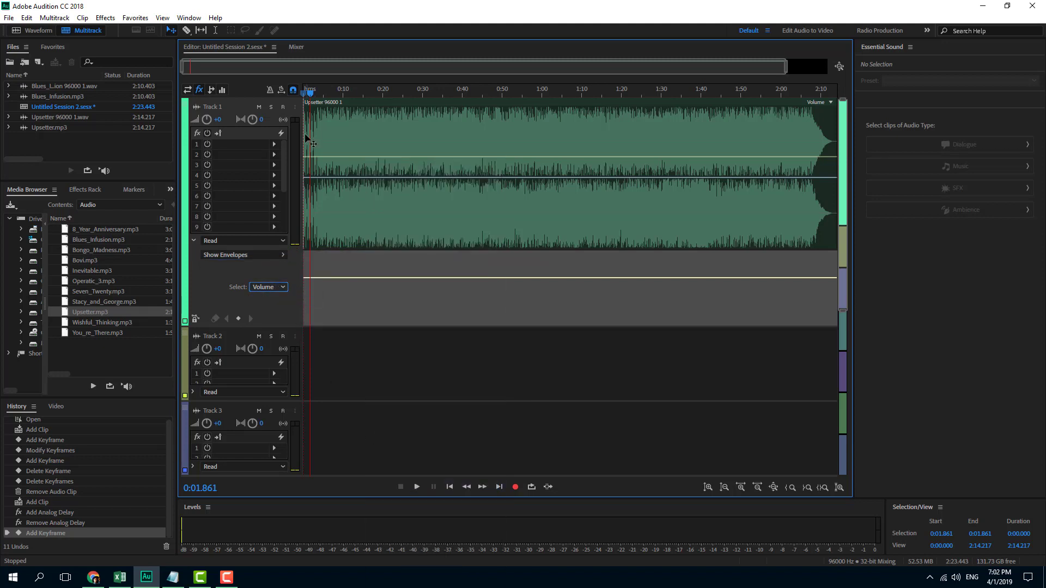
# - Add a Volume keyframe at 0:00, drag it down to -∞ dB, and preview the result
pyautogui.click(303, 92)
pyautogui.click(238, 318)
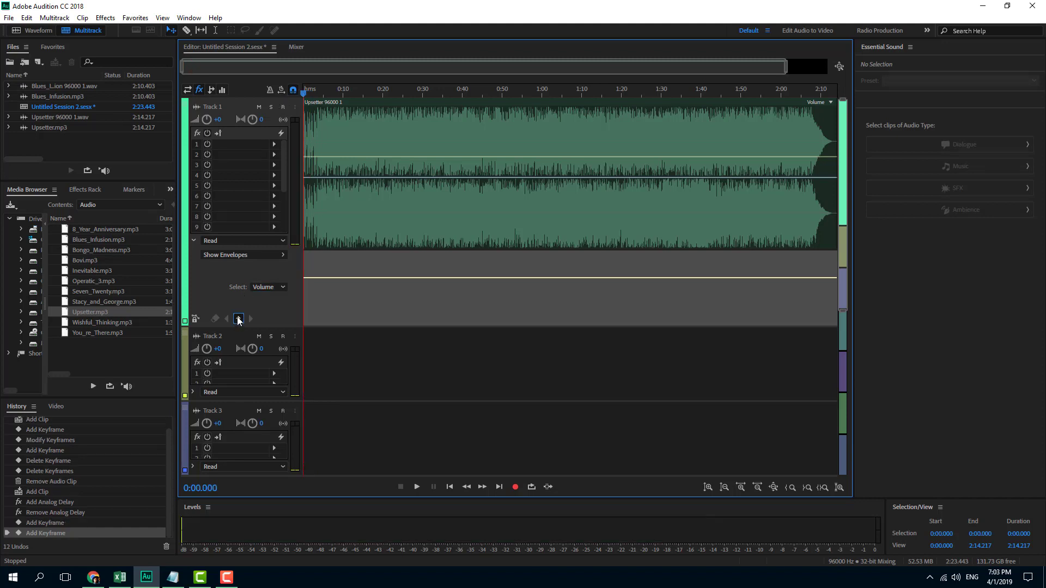
pyautogui.moveTo(305, 279); pyautogui.dragTo(305, 334)
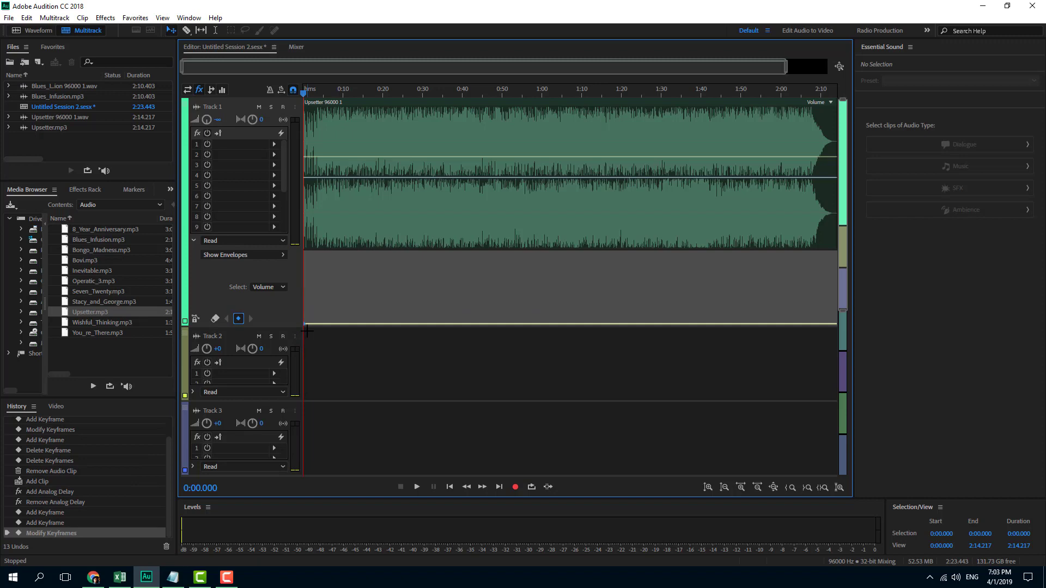
pyautogui.press('space')
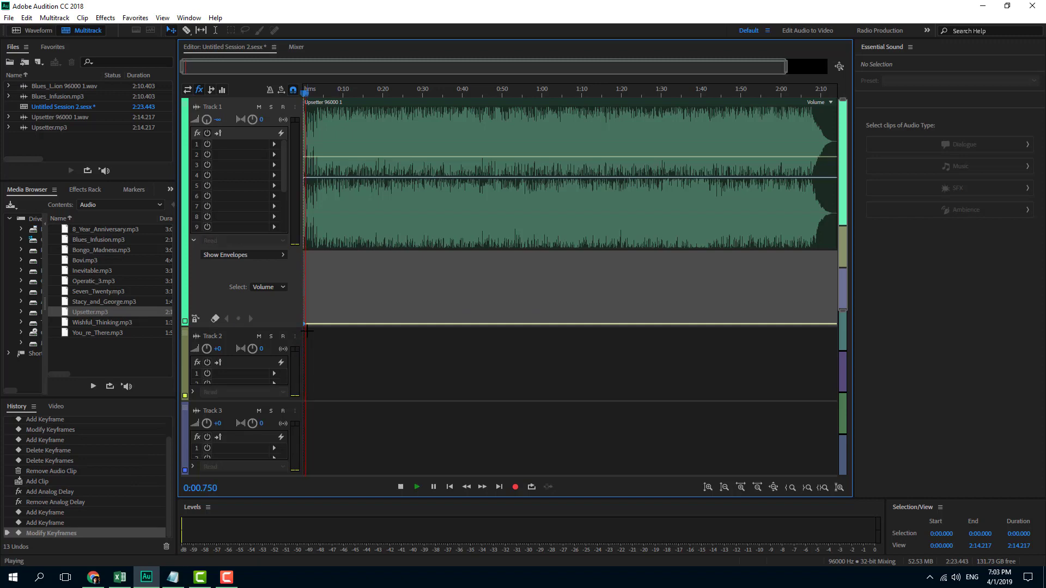
pyautogui.press('space')
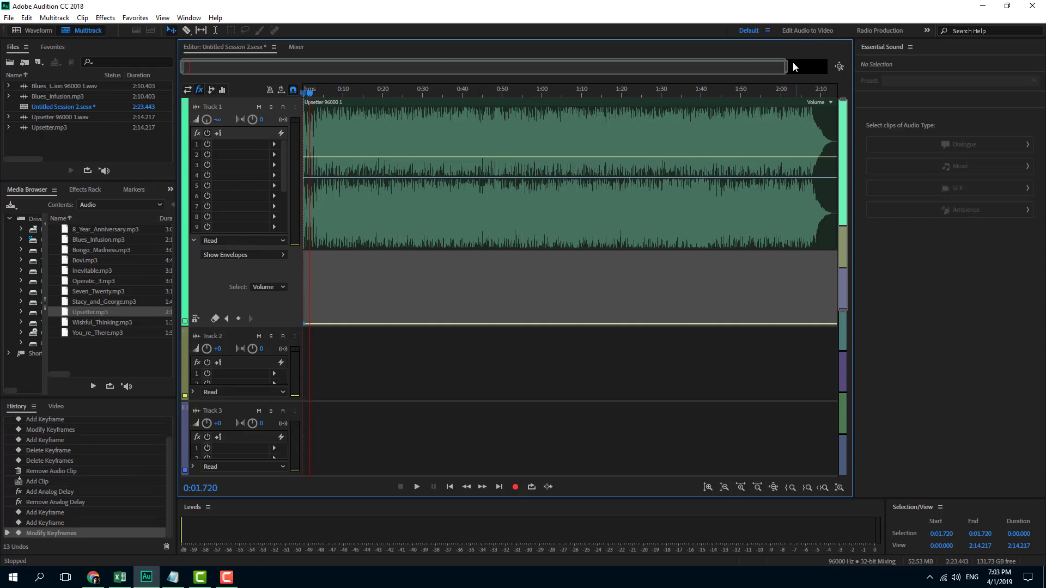
pyautogui.moveTo(786, 67); pyautogui.dragTo(558, 67)
pyautogui.moveTo(497, 104); pyautogui.dragTo(403, 90)
pyautogui.moveTo(306, 79); pyautogui.dragTo(228, 79)
# - Zoom to the first 10 seconds, add a Volume keyframe near 0:01 at 0 dB, and preview
pyautogui.click(358, 92)
pyautogui.moveTo(358, 96); pyautogui.dragTo(355, 94)
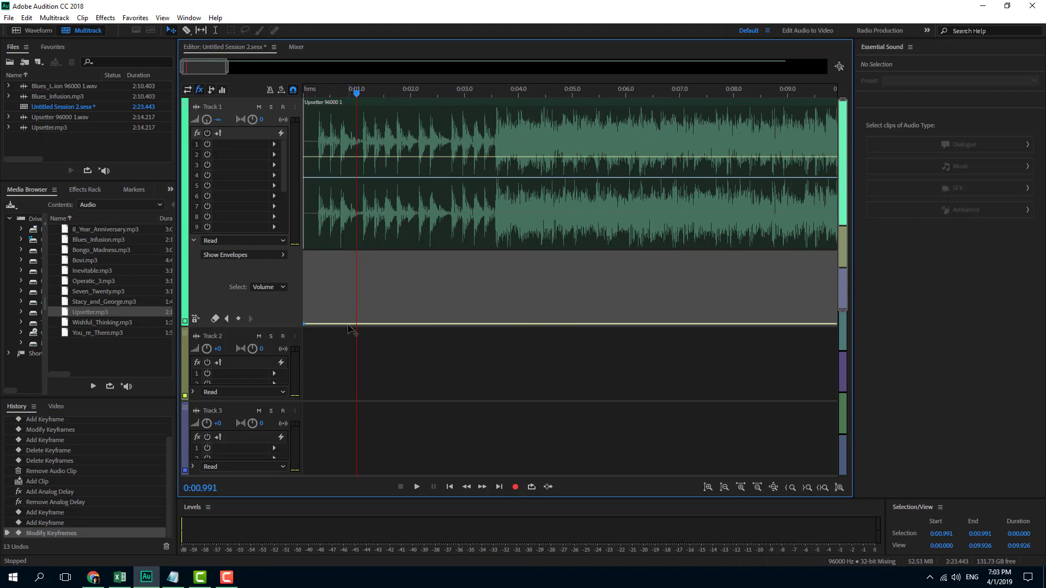
pyautogui.click(238, 319)
pyautogui.moveTo(358, 326); pyautogui.dragTo(358, 282)
pyautogui.click(305, 93)
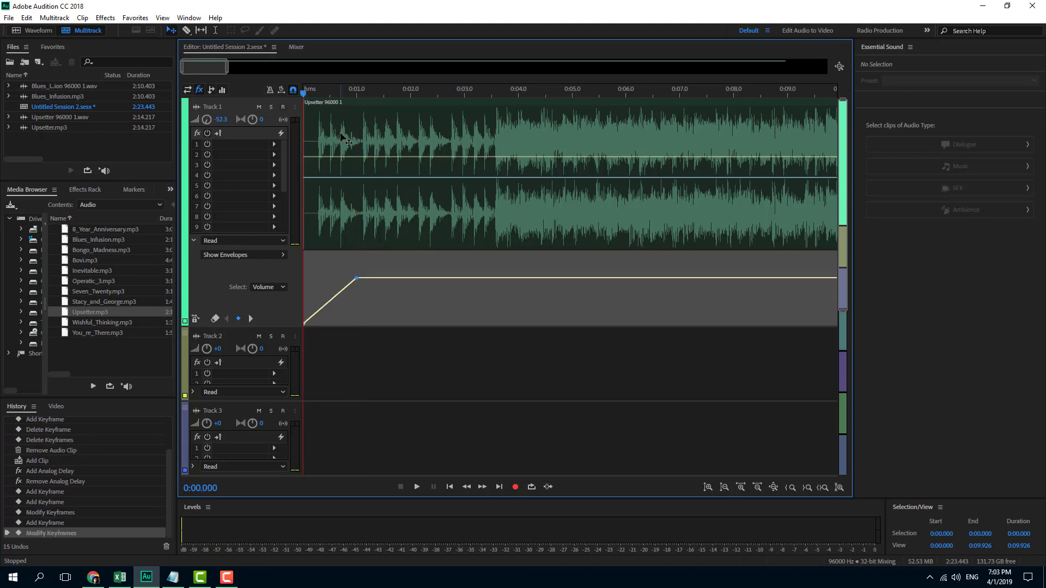
pyautogui.press('space')
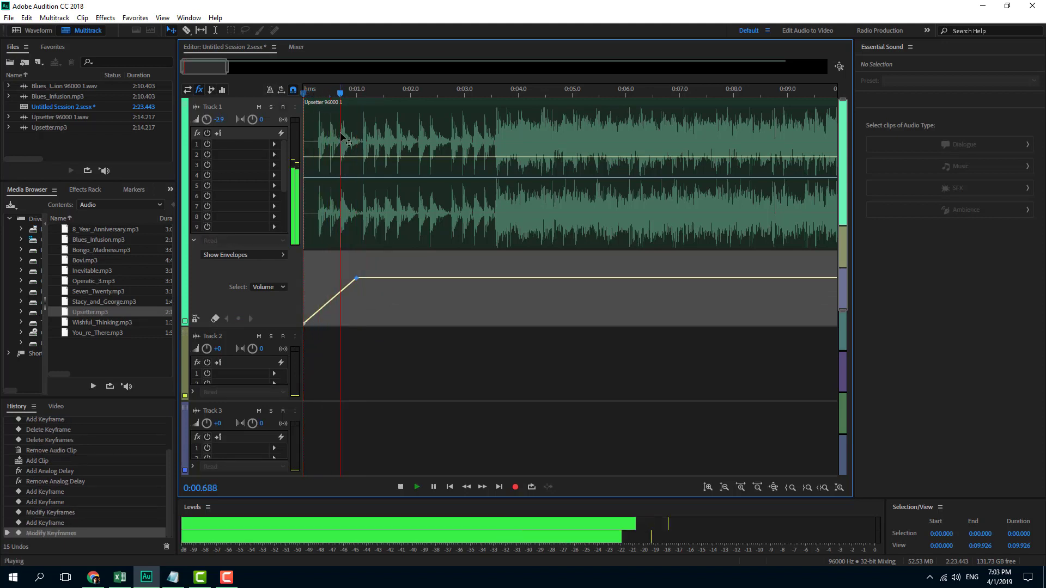
pyautogui.press('space')
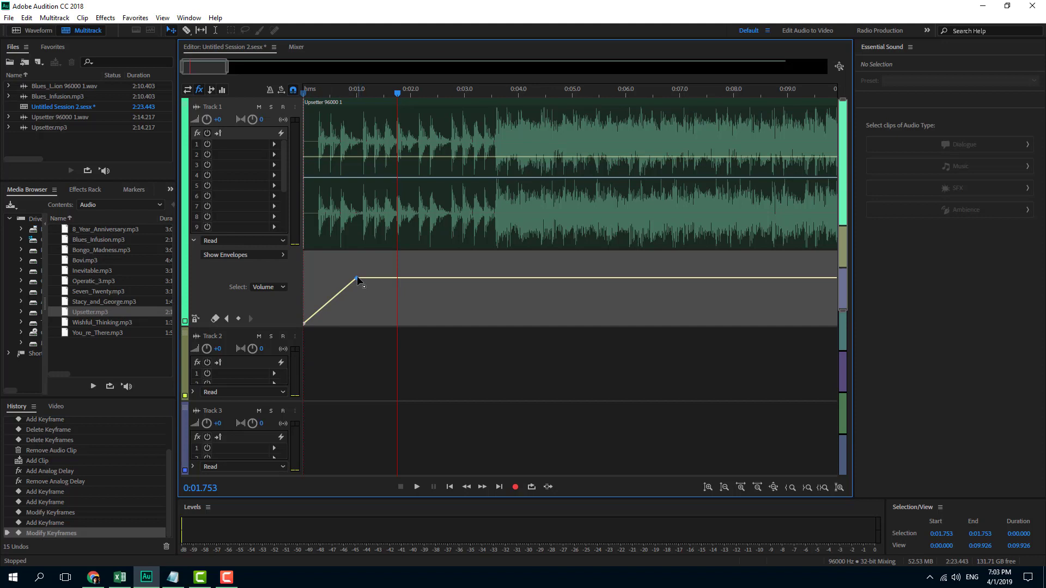
# - Move the 0 dB keyframe later to about 0:01.7 and preview the longer fade-in
pyautogui.moveTo(357, 278); pyautogui.dragTo(396, 278)
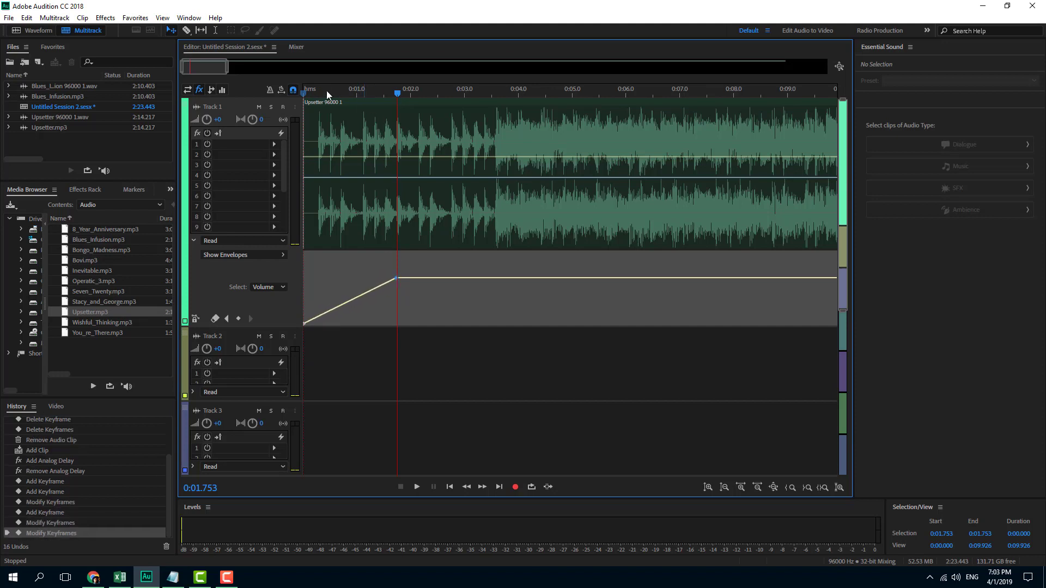
pyautogui.click(308, 94)
pyautogui.press('space')
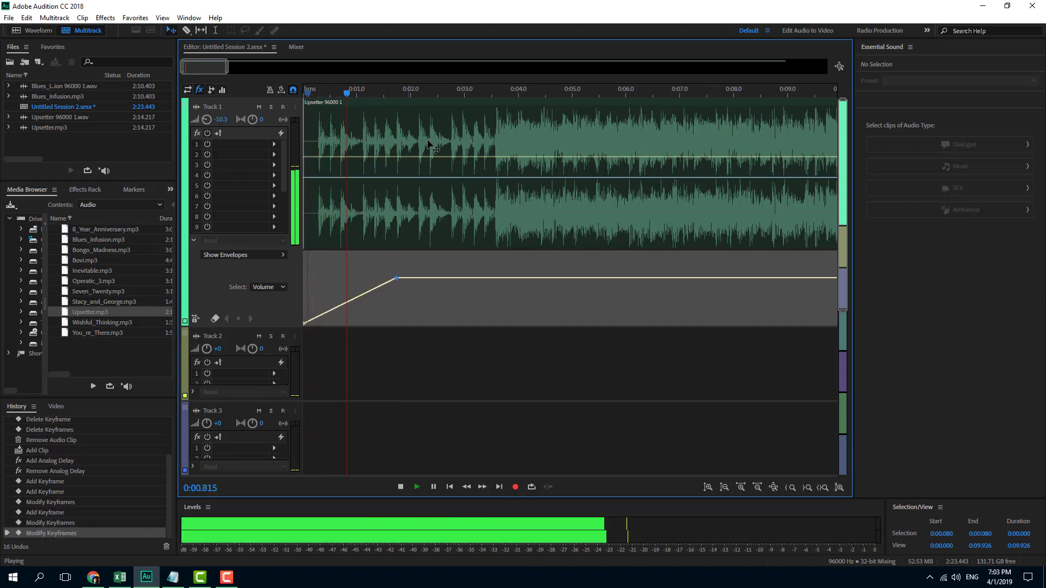
pyautogui.press('space')
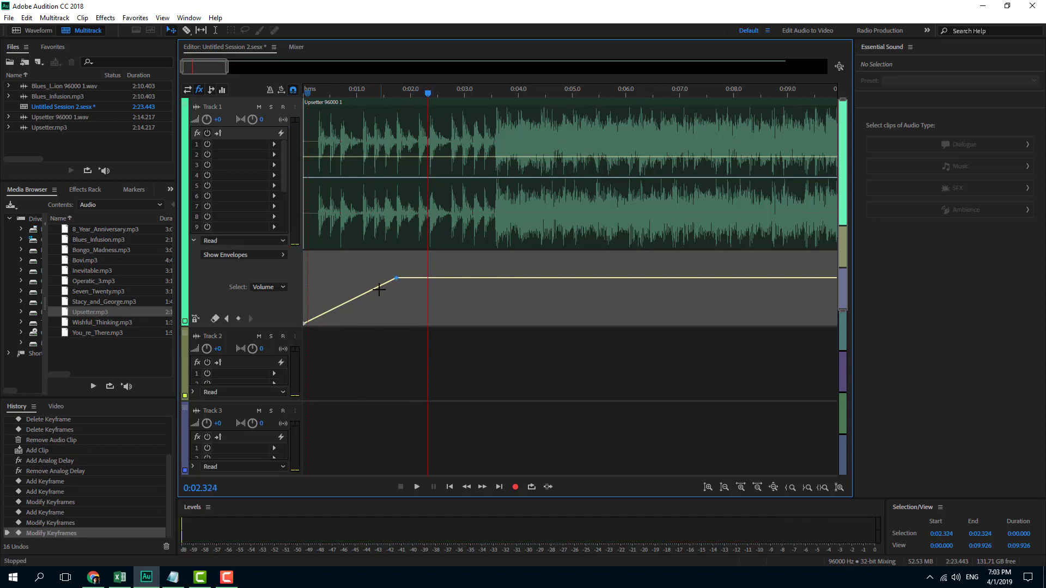
pyautogui.moveTo(398, 280)
# - Switch the Volume envelope to Spline Curves and raise the 0 dB keyframe to about +15 dB
pyautogui.rightClick(396, 279)
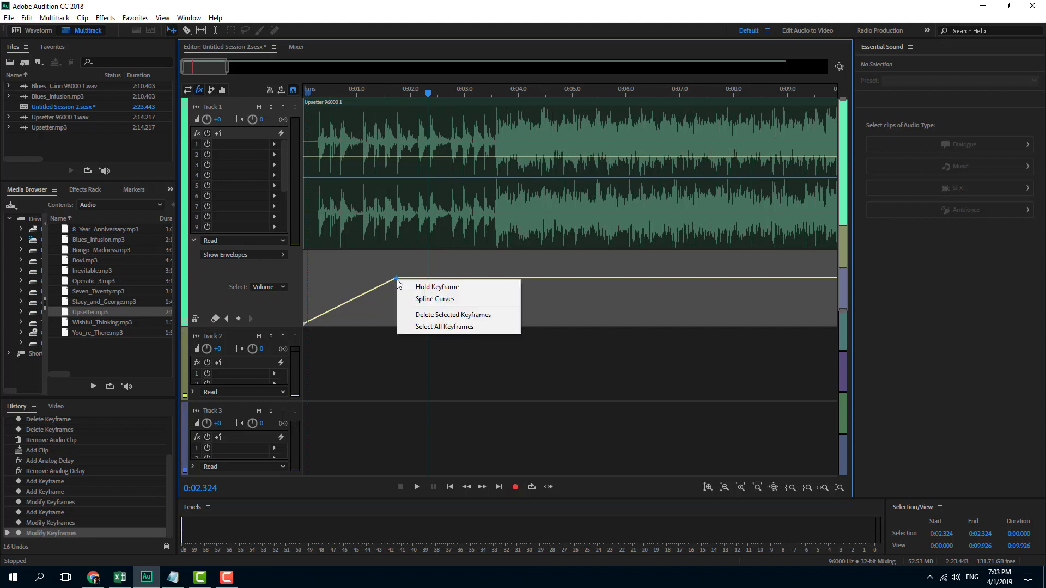
pyautogui.click(439, 300)
pyautogui.moveTo(396, 278); pyautogui.dragTo(384, 257)
pyautogui.moveTo(428, 93); pyautogui.dragTo(456, 97)
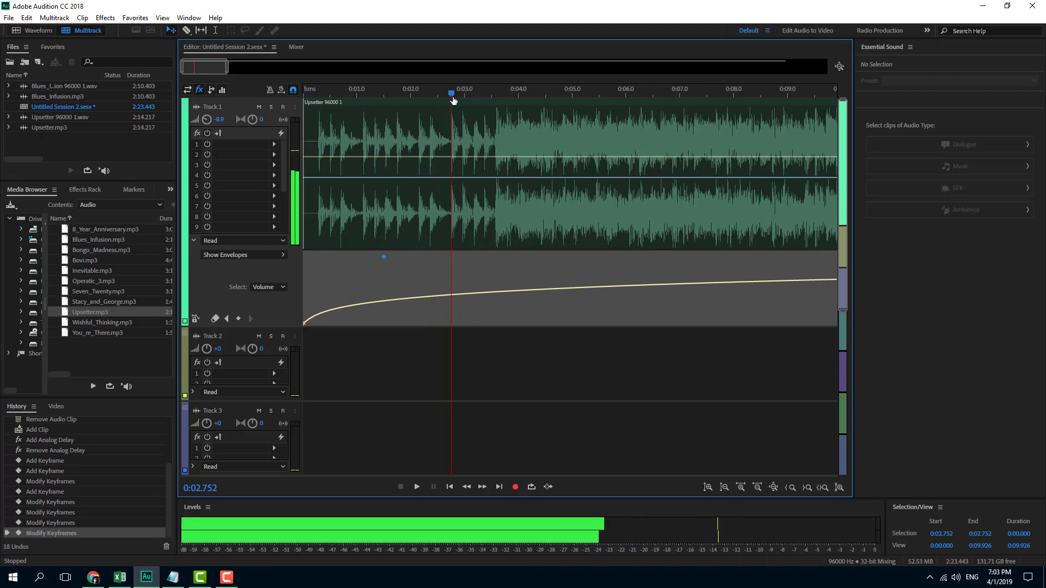
# - Add a Volume keyframe near 0:02.75 at about 7.1 dB and lower the keyframe near the clip start
pyautogui.click(238, 320)
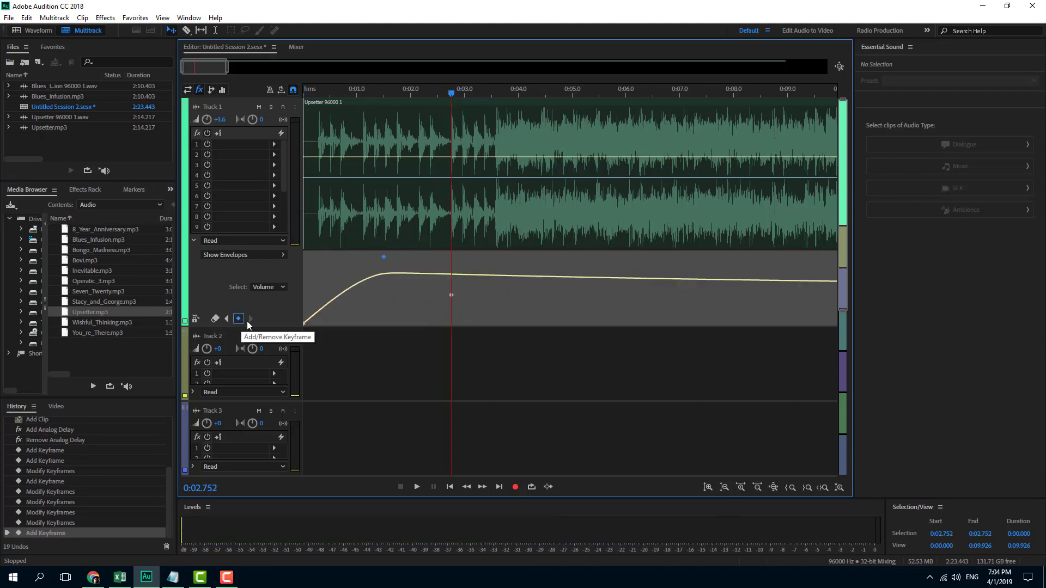
pyautogui.moveTo(452, 299); pyautogui.dragTo(497, 278)
pyautogui.moveTo(230, 71); pyautogui.dragTo(857, 102)
pyautogui.moveTo(315, 271)
pyautogui.mouseDown()
pyautogui.moveTo(322, 278)
pyautogui.moveTo(311, 264)
pyautogui.moveTo(313, 273)
pyautogui.mouseUp()
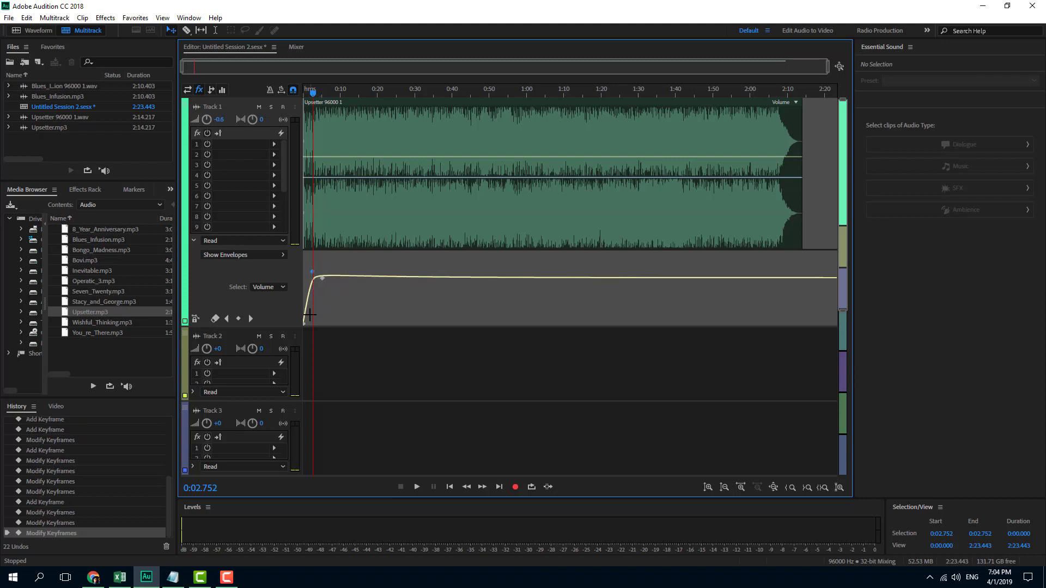
# - Zoom to the first 25 seconds, preview the fade-in, and show Track 1's Pan envelope
pyautogui.moveTo(830, 70); pyautogui.dragTo(296, 68)
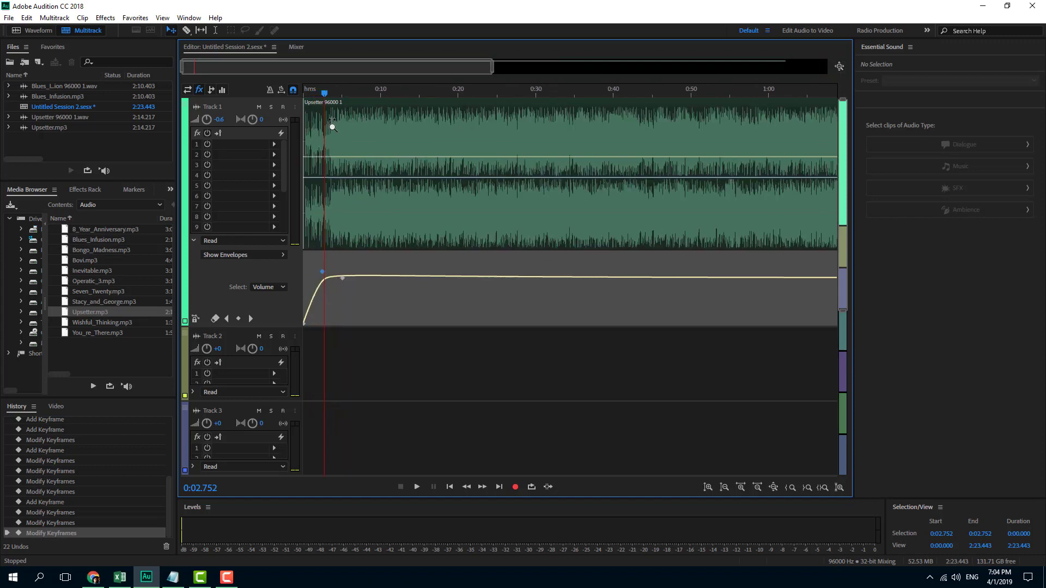
pyautogui.rightClick(413, 278)
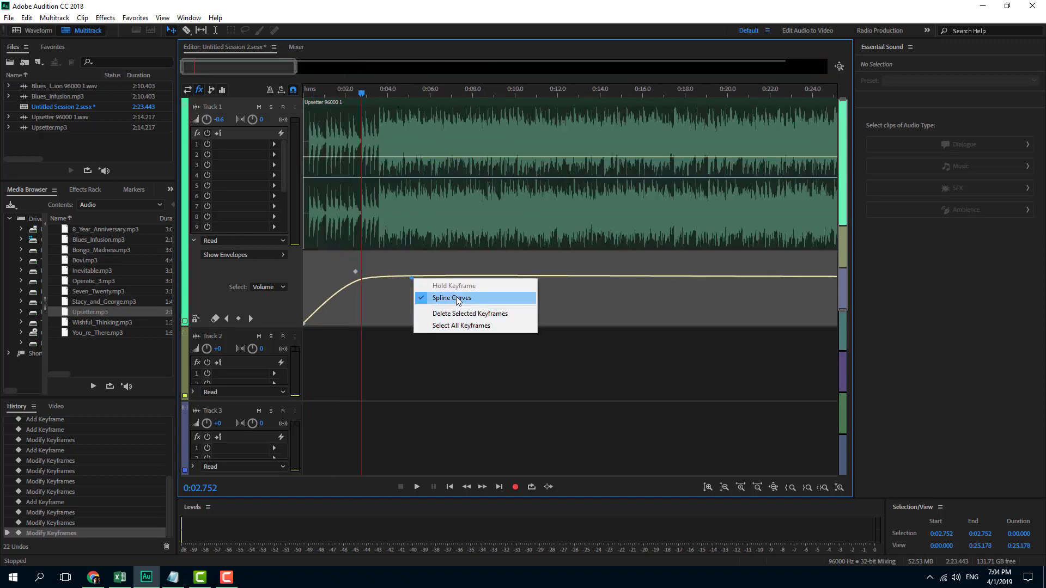
pyautogui.click(390, 303)
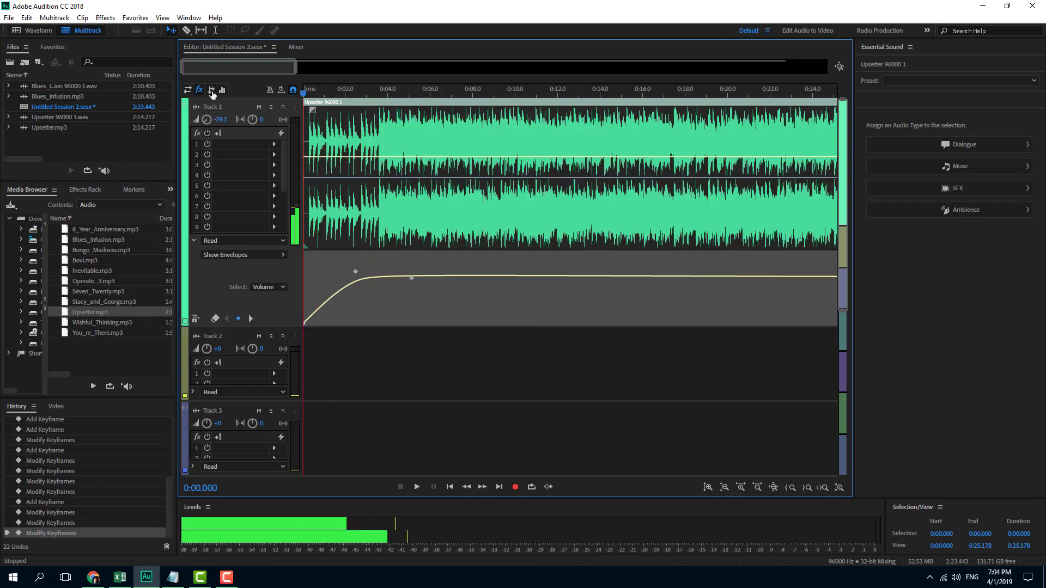
pyautogui.press('space')
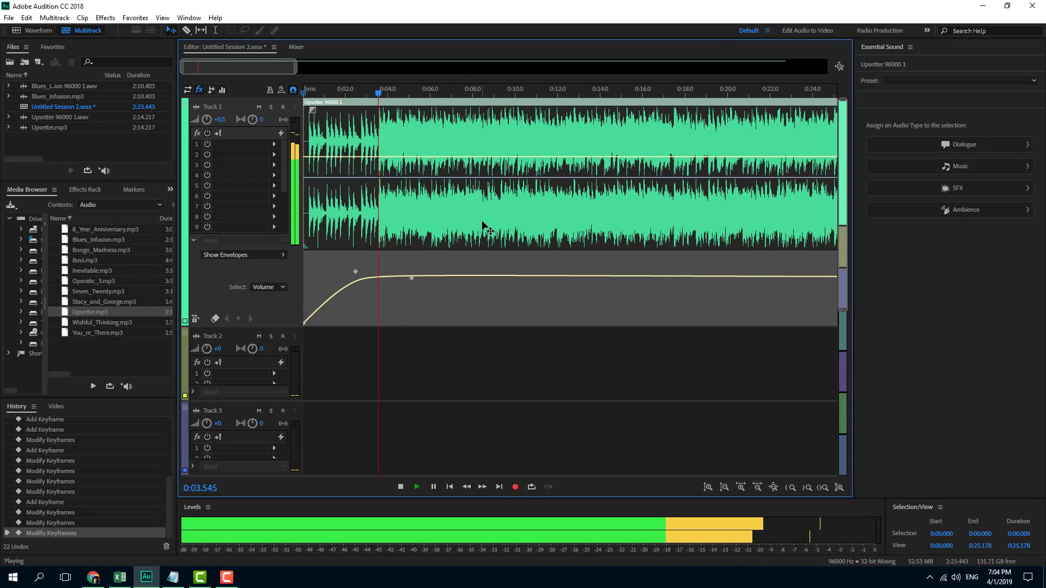
pyautogui.press('space')
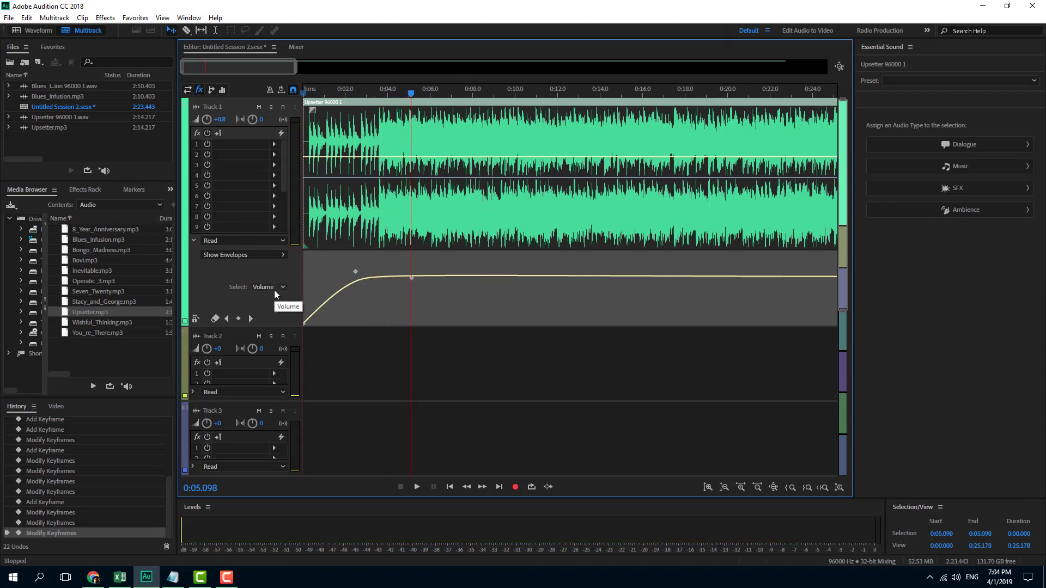
pyautogui.click(282, 256)
pyautogui.click(313, 280)
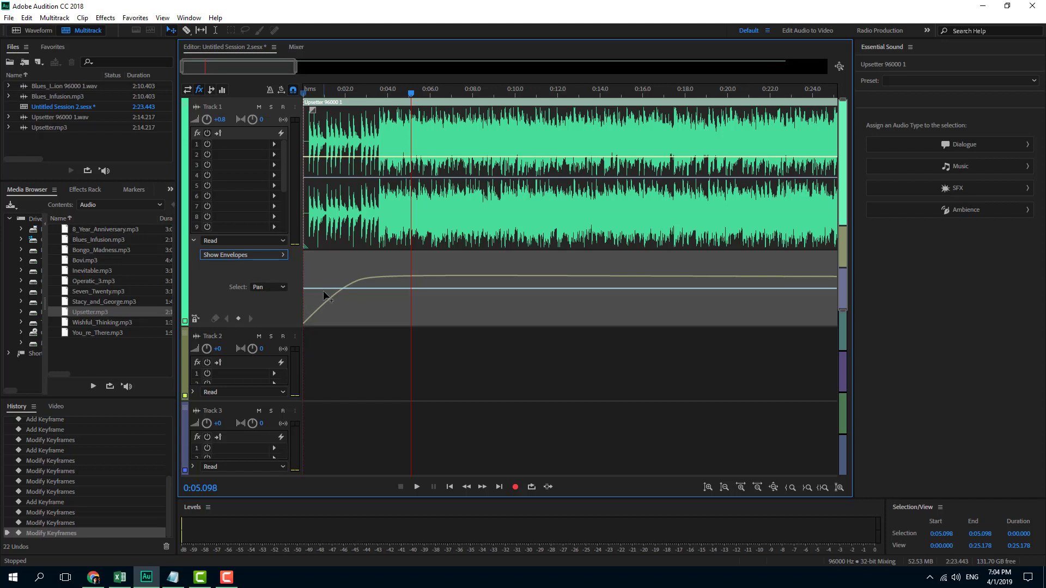
# - Try dragging the whole Pan line left, then right, with previews, before returning it to centre
pyautogui.click(363, 93)
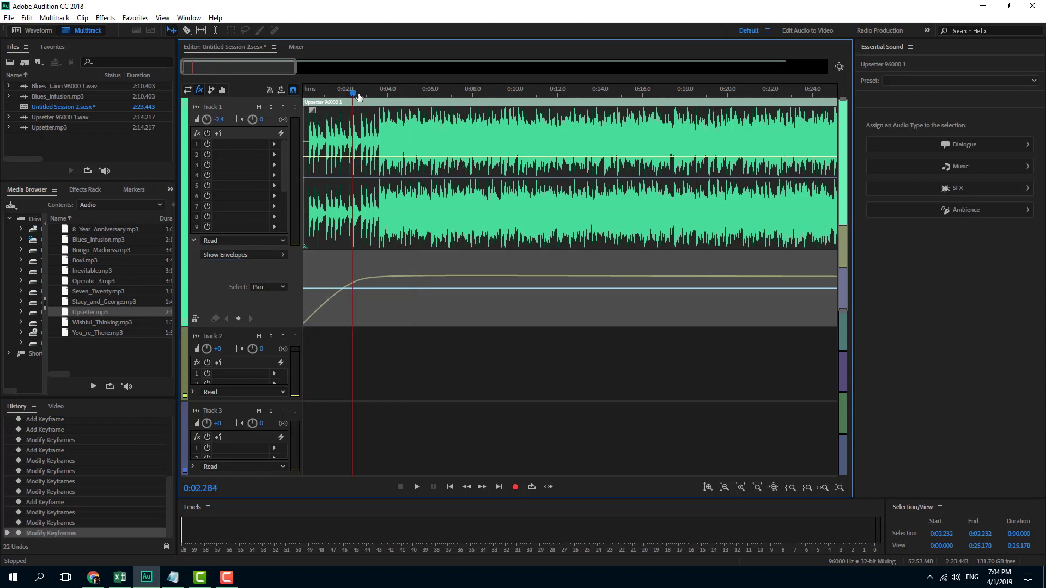
pyautogui.moveTo(369, 294); pyautogui.dragTo(373, 266)
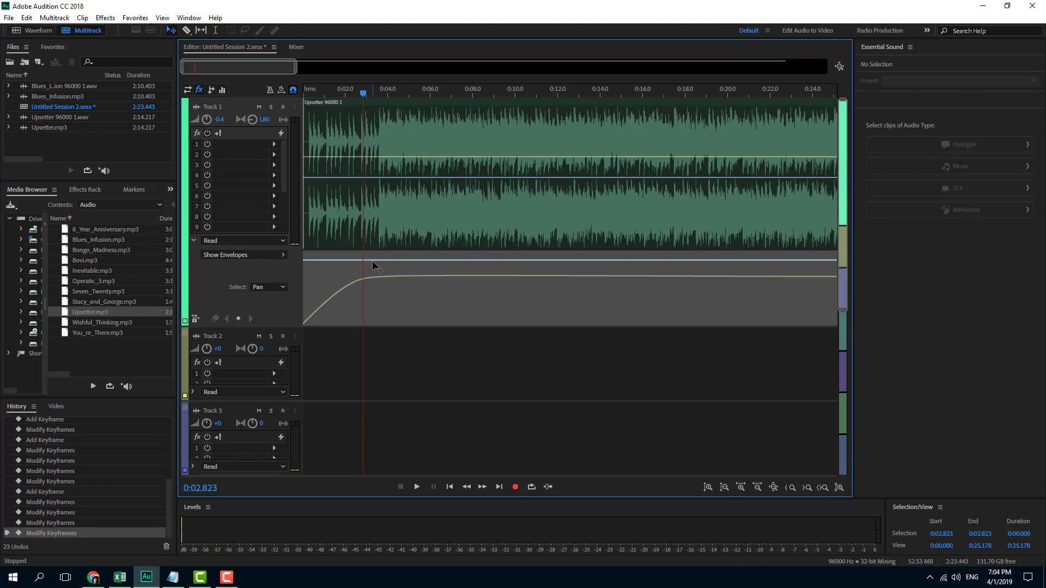
pyautogui.press('space')
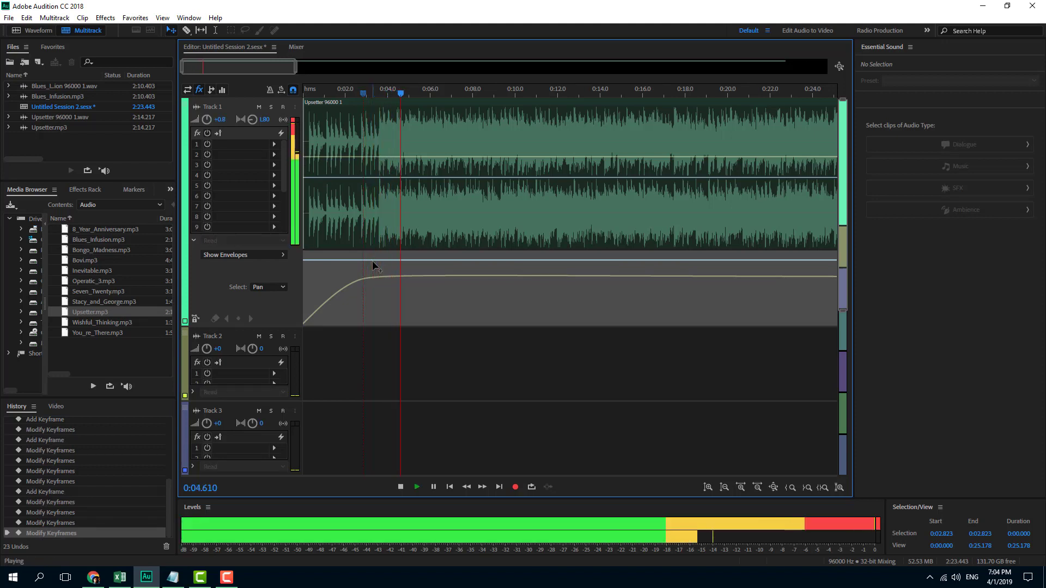
pyautogui.press('space')
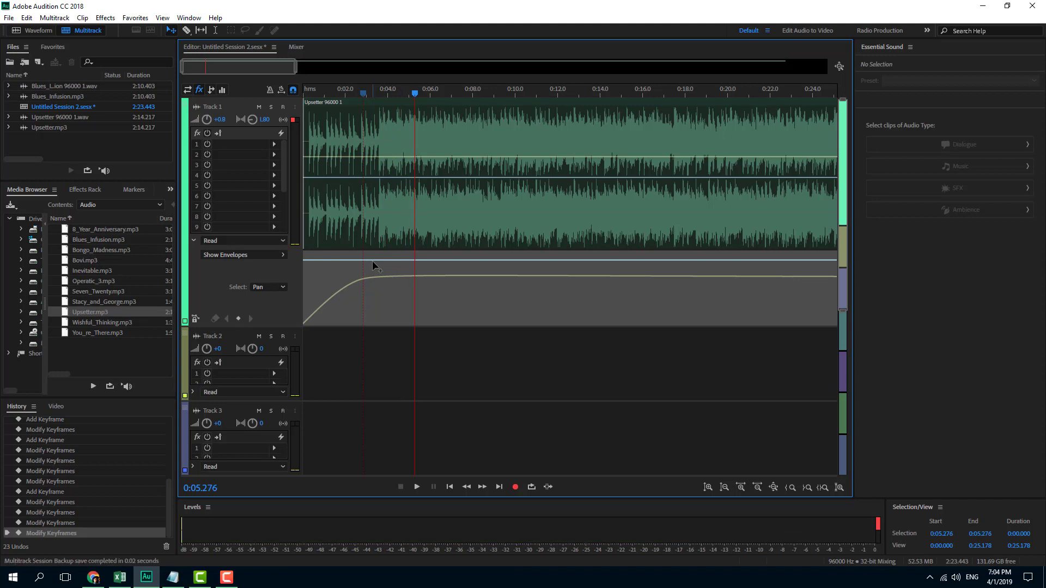
pyautogui.moveTo(373, 261); pyautogui.dragTo(374, 307)
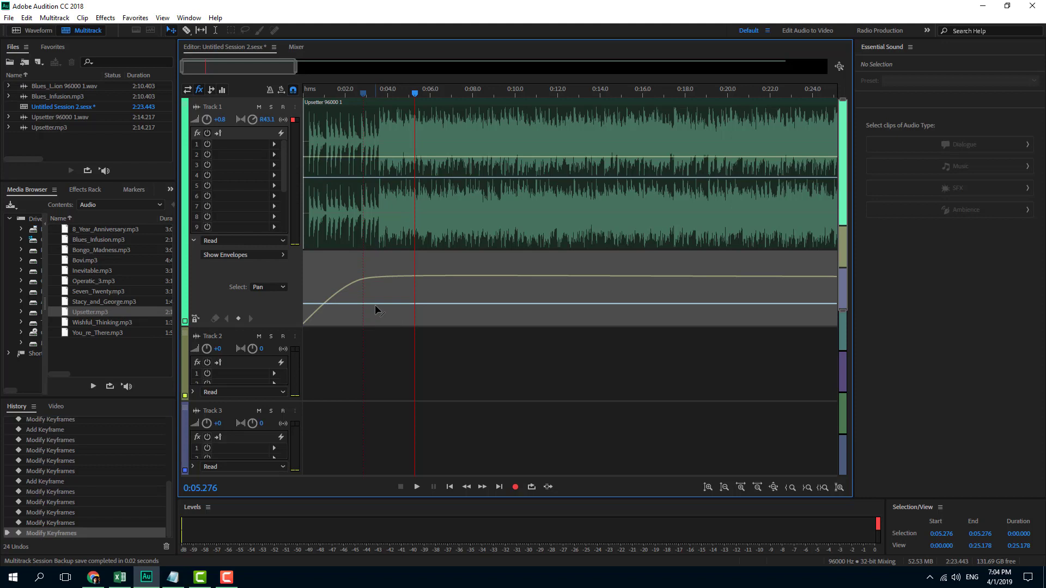
pyautogui.press('space')
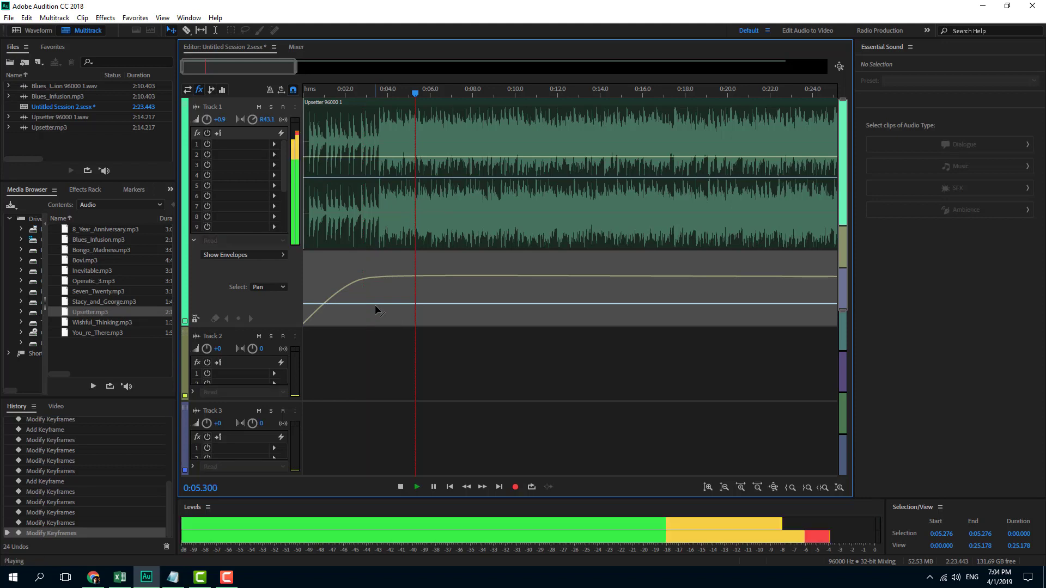
pyautogui.press('space')
pyautogui.moveTo(375, 308); pyautogui.dragTo(379, 320)
pyautogui.press('space')
pyautogui.press('space')
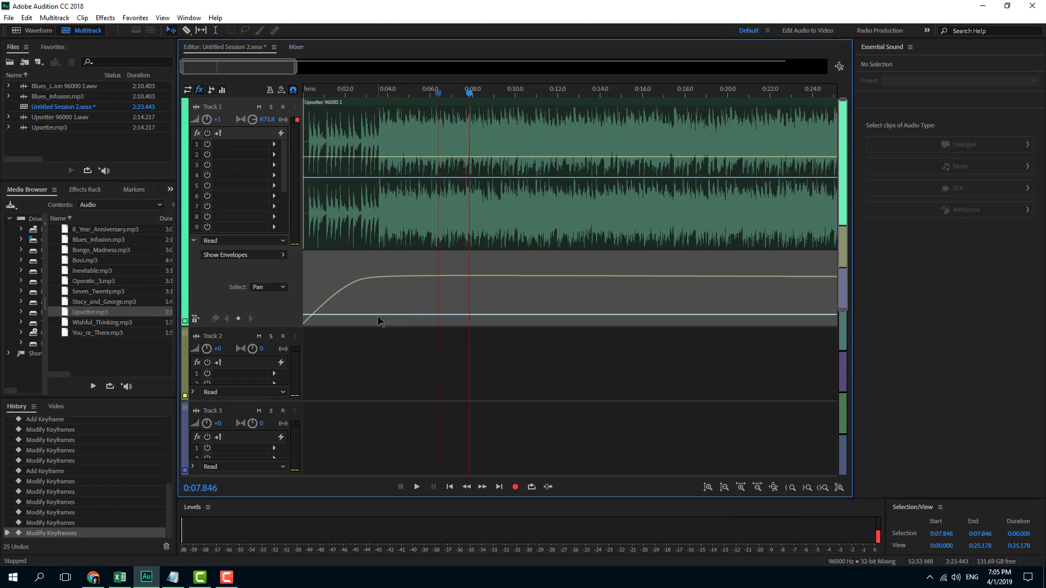
pyautogui.moveTo(379, 318); pyautogui.dragTo(411, 292)
# - Add Pan keyframes at about 4 s, 5.9 s panned left, and 5.4 s panned hard right
pyautogui.click(387, 92)
pyautogui.click(237, 318)
pyautogui.click(428, 243)
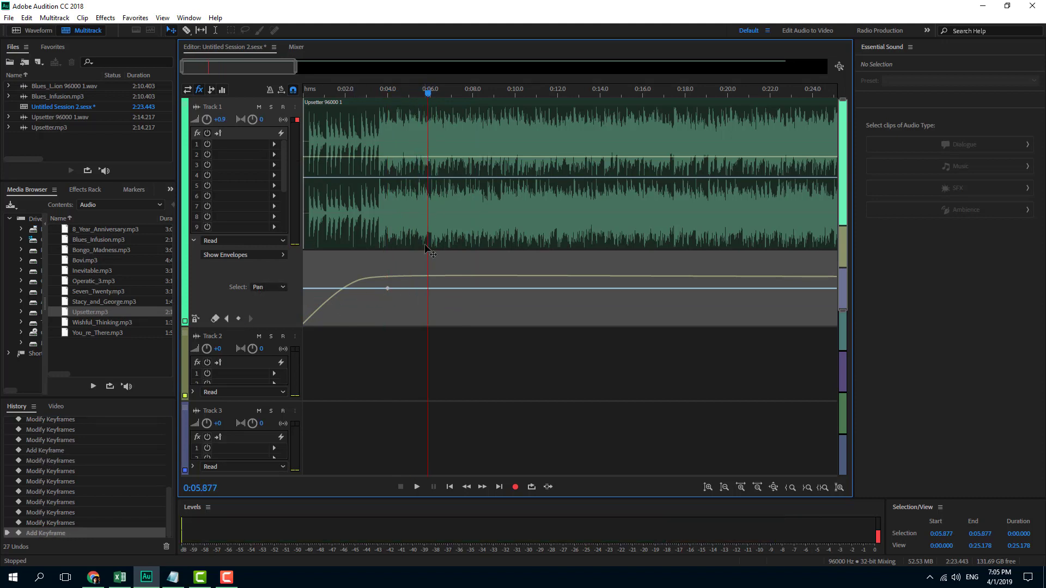
pyautogui.click(238, 318)
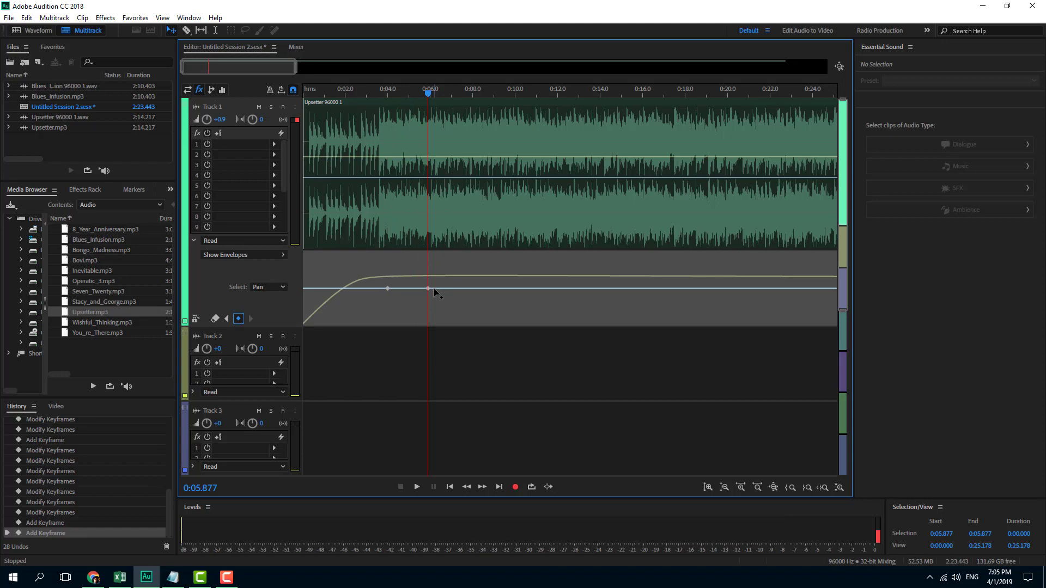
pyautogui.moveTo(428, 287); pyautogui.dragTo(403, 267)
pyautogui.click(427, 104)
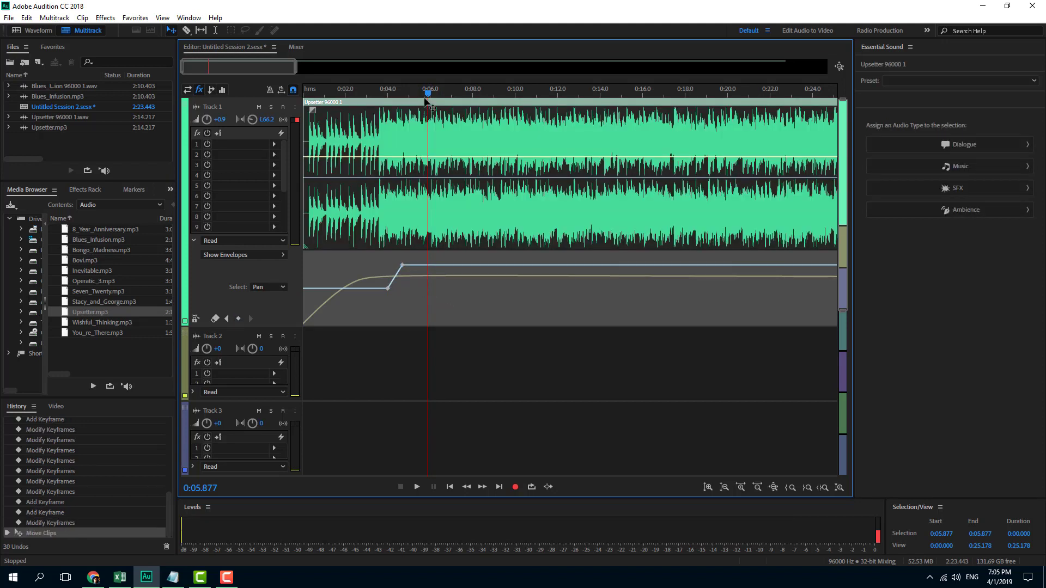
pyautogui.moveTo(428, 94); pyautogui.dragTo(417, 93)
pyautogui.click(238, 319)
pyautogui.moveTo(419, 267); pyautogui.dragTo(417, 313)
# - Preview the sweep, raise the peak keyframe to full left, and ease the last one back from full right
pyautogui.click(367, 92)
pyautogui.press('space')
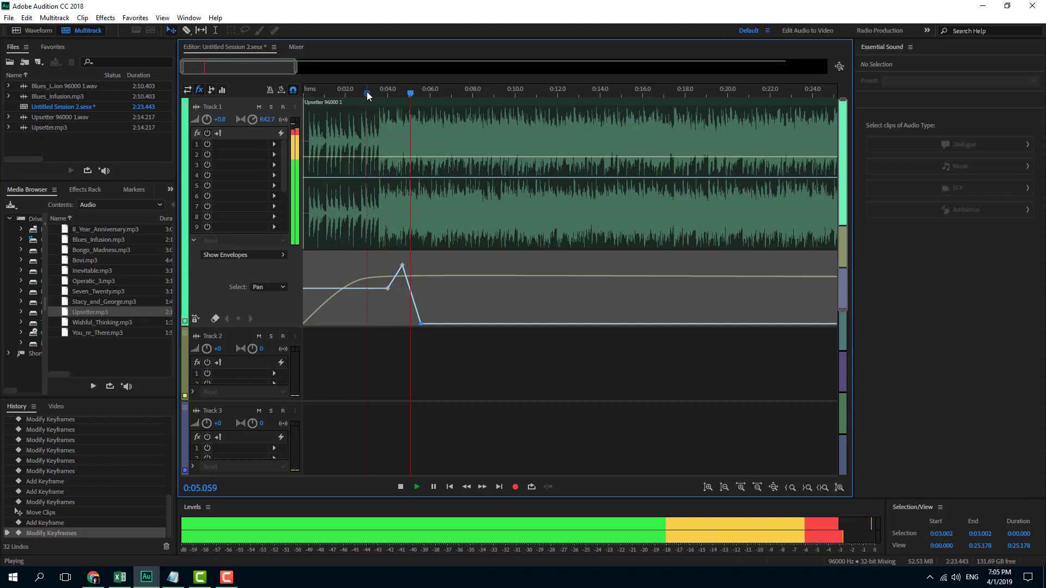
pyautogui.press('space')
pyautogui.moveTo(402, 265); pyautogui.dragTo(400, 253)
pyautogui.click(374, 93)
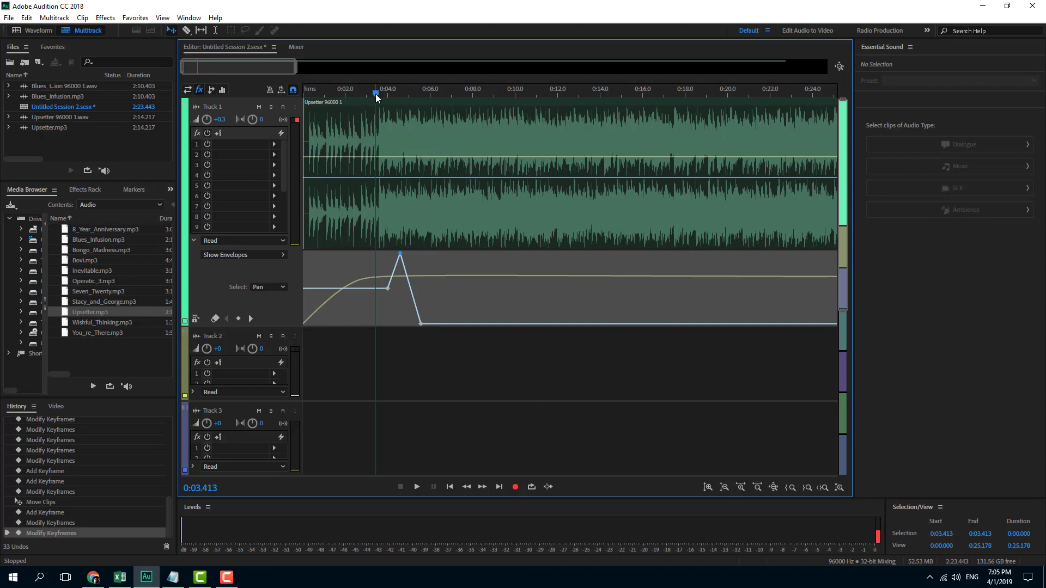
pyautogui.press('space')
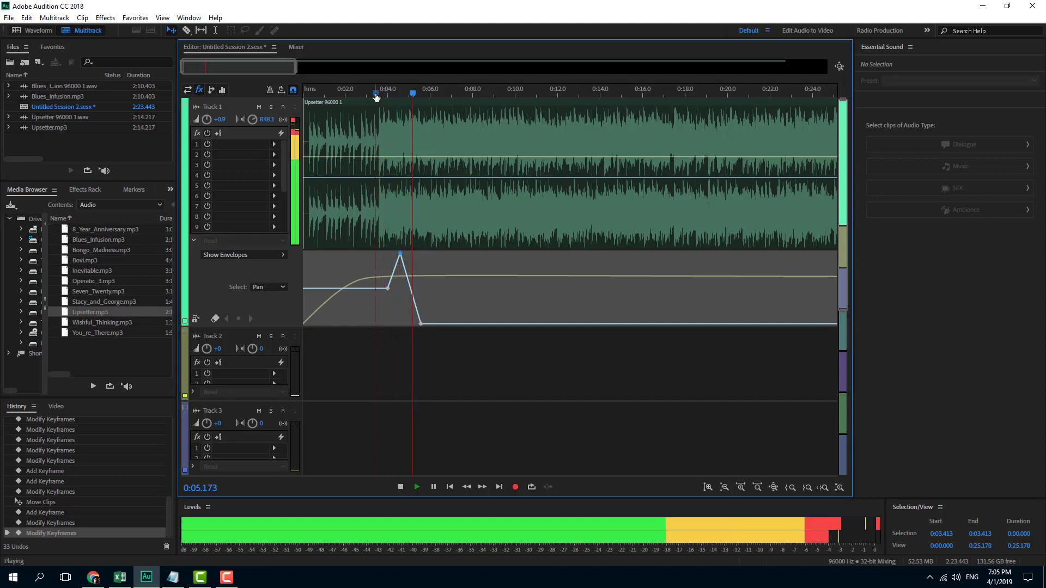
pyautogui.press('space')
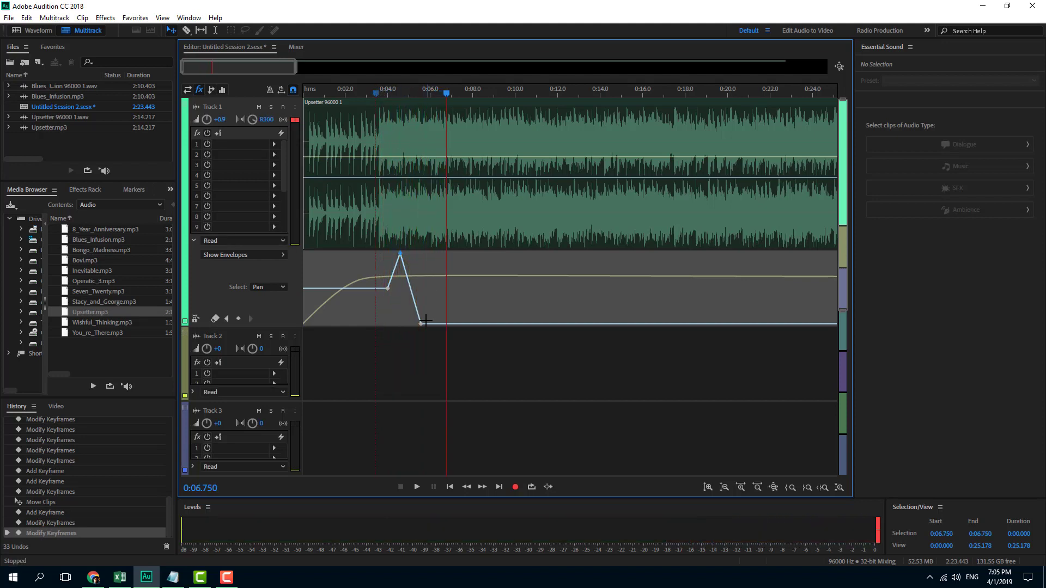
pyautogui.moveTo(422, 326); pyautogui.dragTo(420, 314)
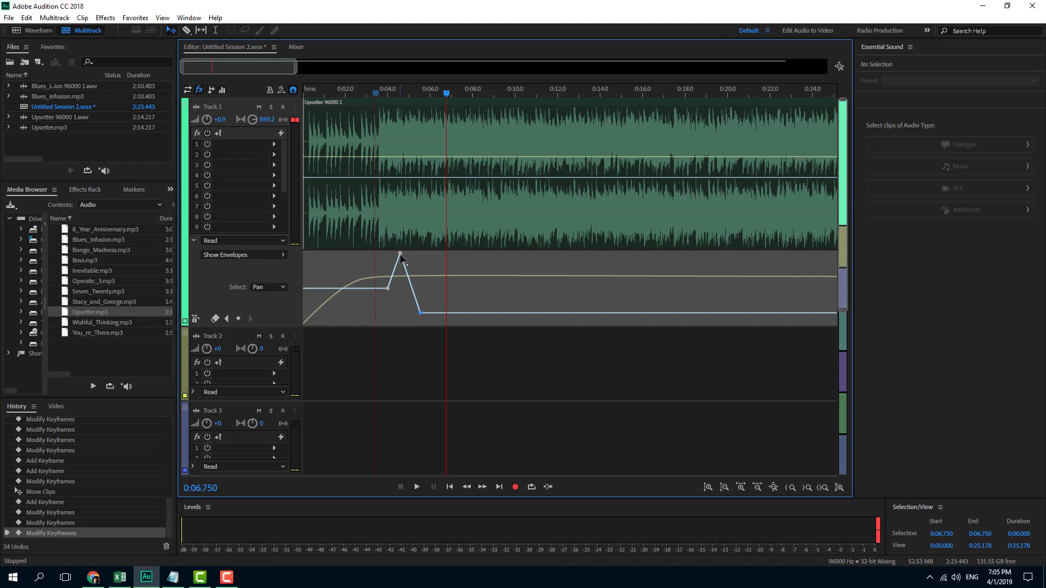
pyautogui.rightClick(401, 262)
# - Turn the Pan envelope into spline curves and pull the bottom keyframe to full right
pyautogui.click(425, 283)
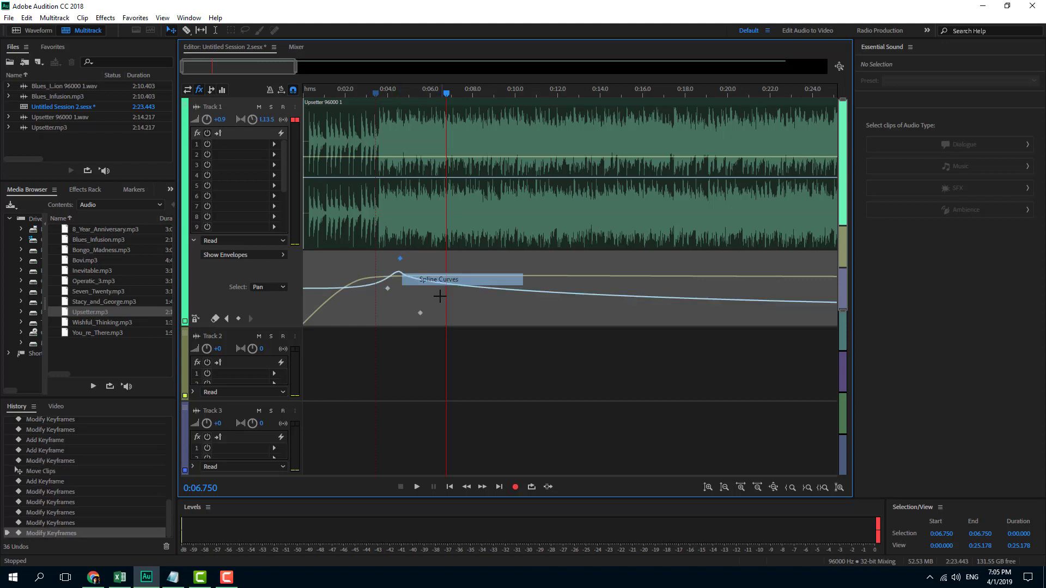
pyautogui.rightClick(420, 313)
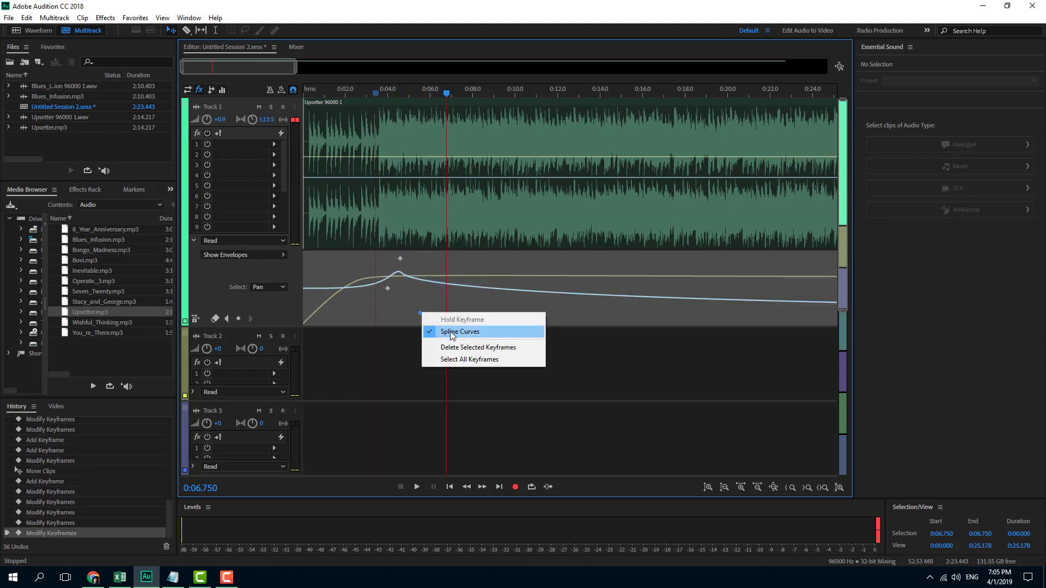
pyautogui.click(424, 308)
pyautogui.moveTo(421, 314); pyautogui.dragTo(421, 323)
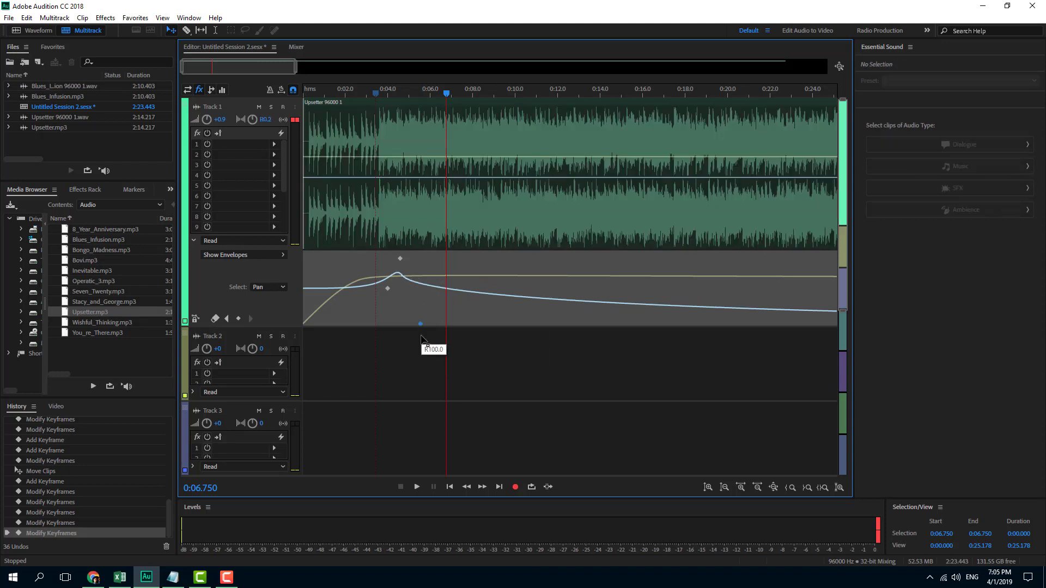
# - Add a Pan keyframe near 0:06.3, lower it, reshape the peak, and preview from about 2.2 s
pyautogui.click(439, 95)
pyautogui.click(436, 96)
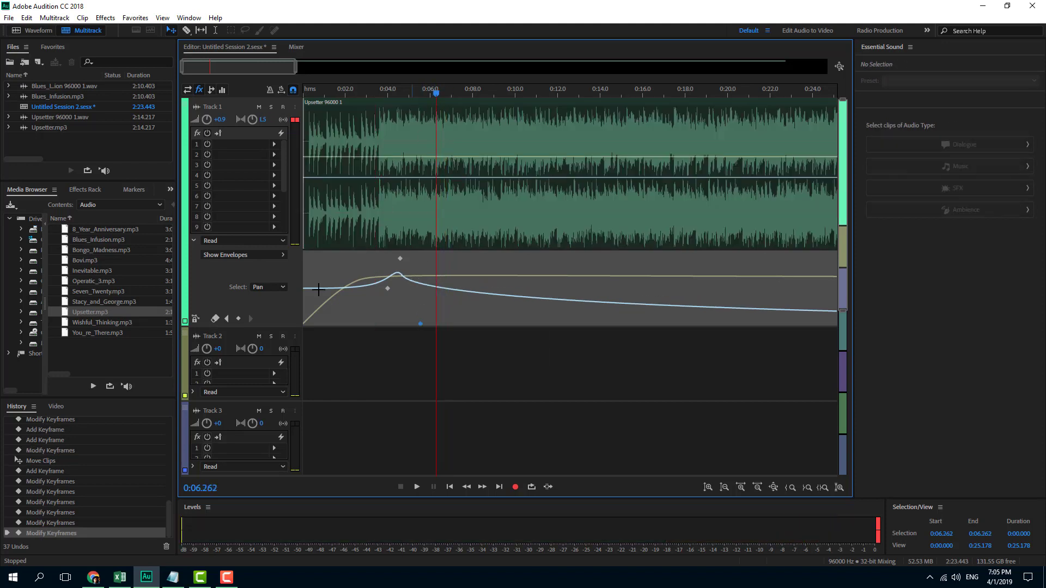
pyautogui.click(239, 320)
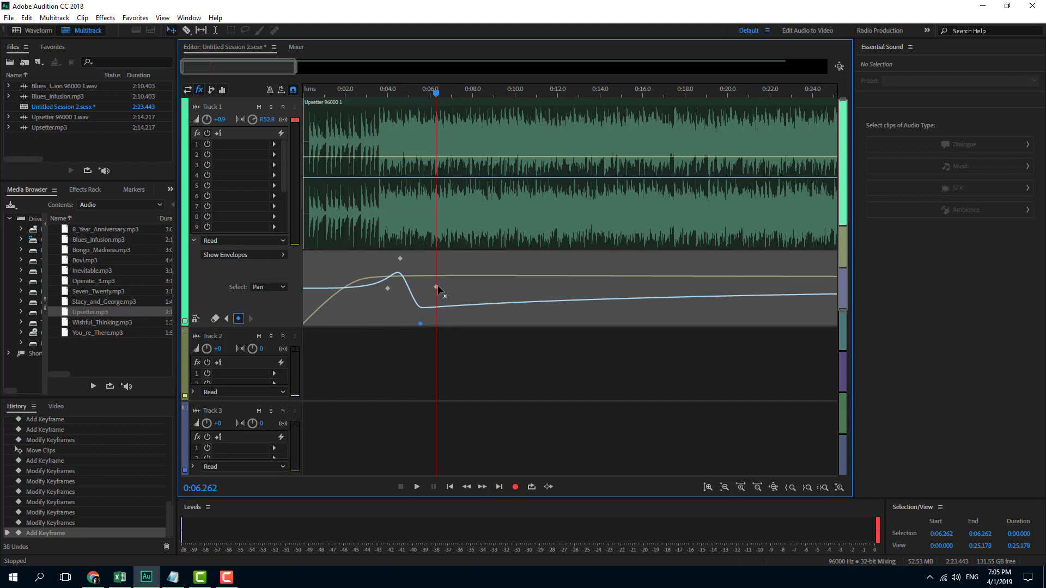
pyautogui.moveTo(436, 287); pyautogui.dragTo(444, 300)
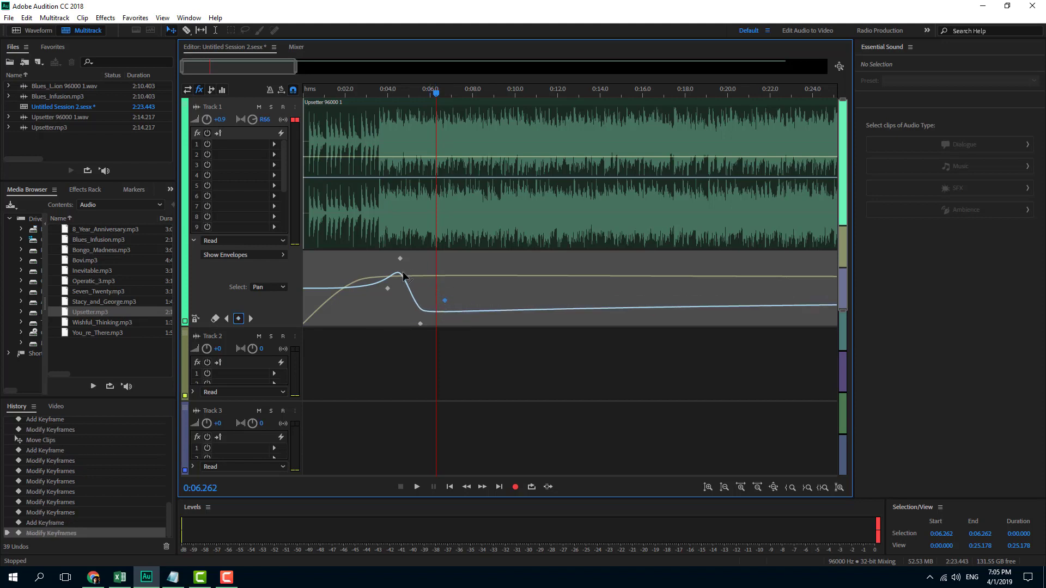
pyautogui.moveTo(399, 258); pyautogui.dragTo(381, 288)
pyautogui.click(351, 96)
pyautogui.press('space')
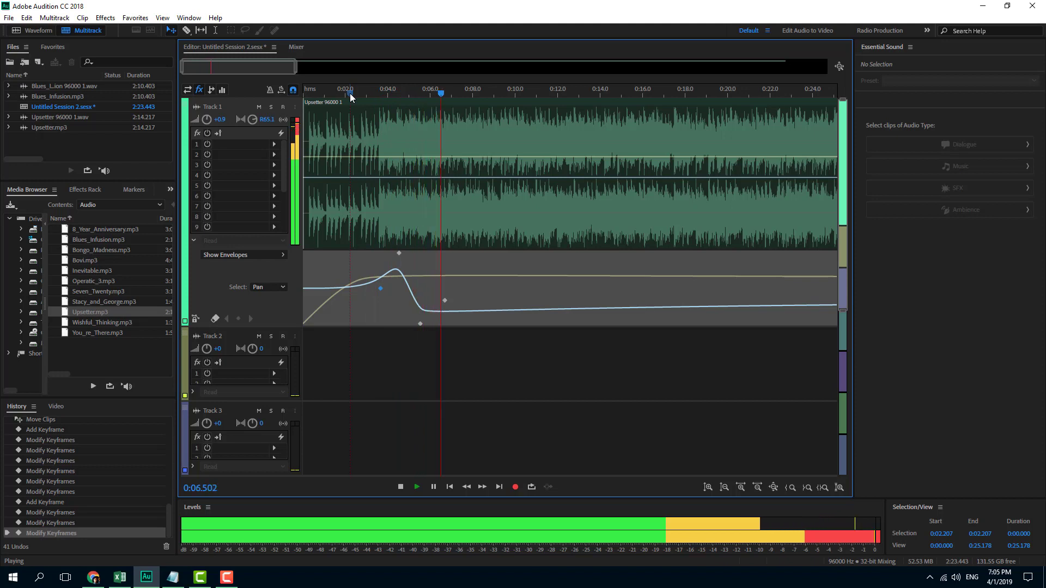
pyautogui.press('space')
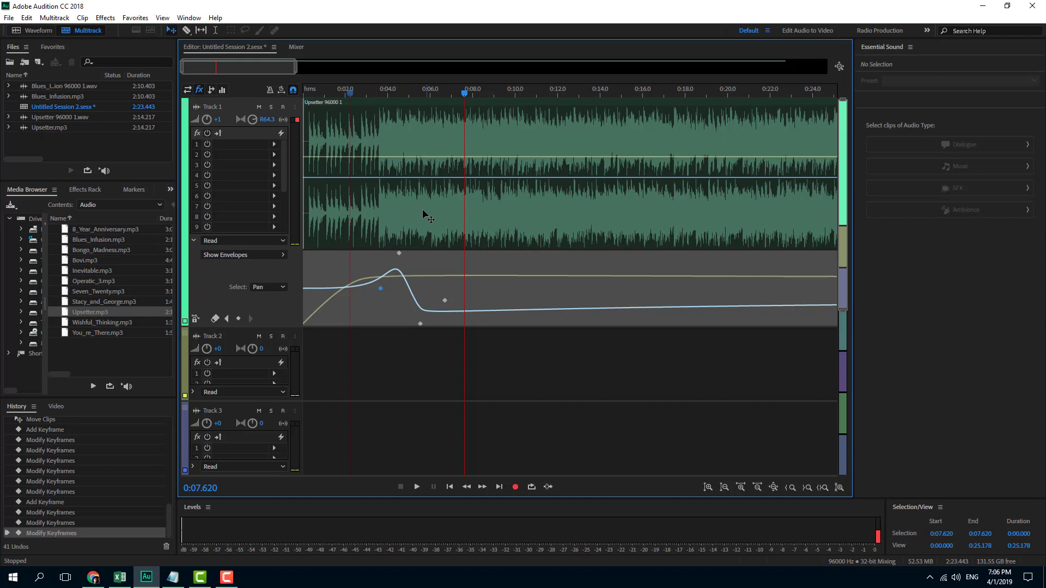
# - Browse the Track EQ options in the envelope lists, then close them without changes
pyautogui.click(279, 287)
pyautogui.click(242, 255)
pyautogui.click(243, 255)
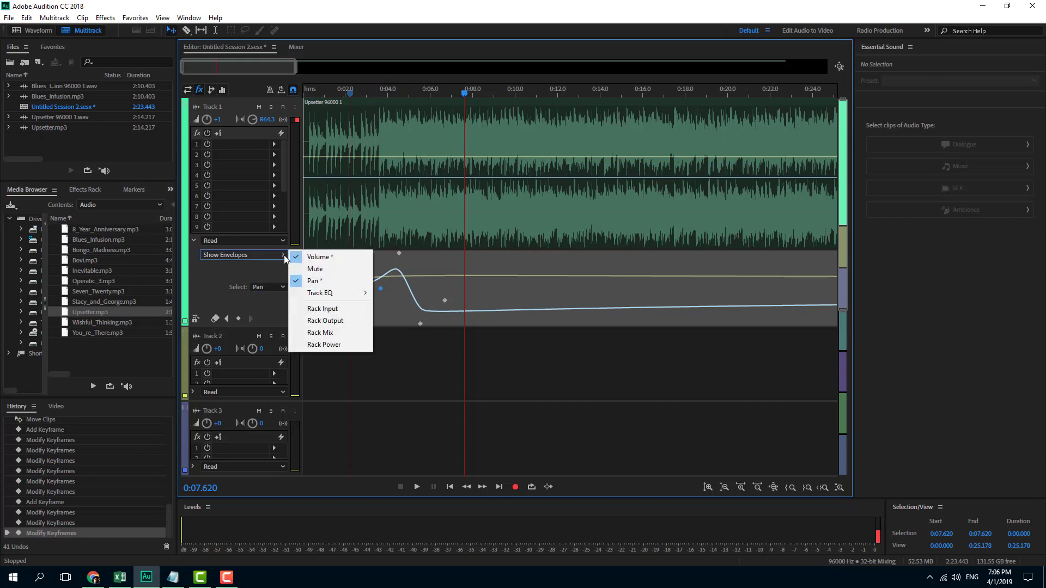
pyautogui.moveTo(351, 294)
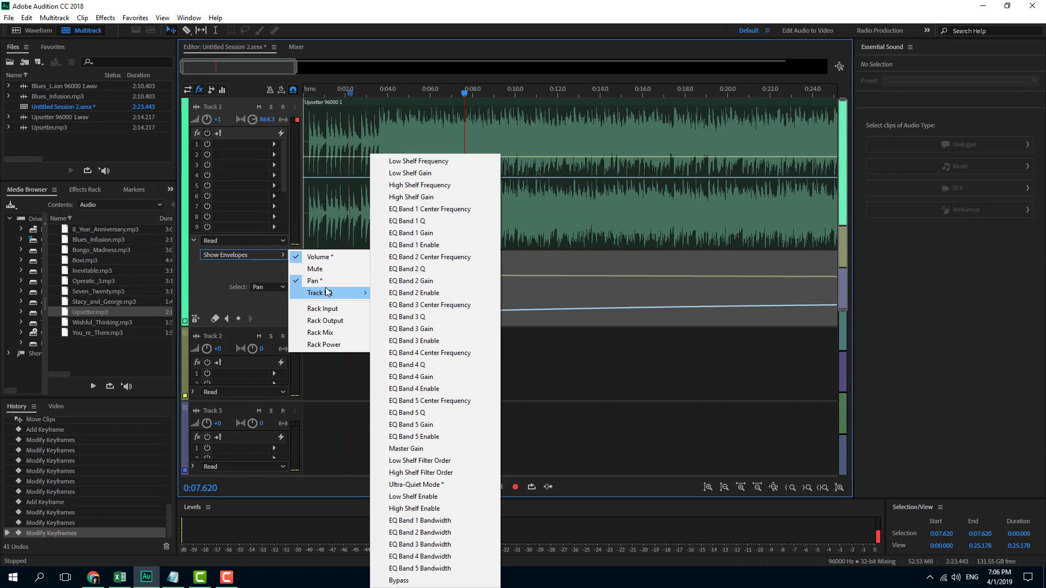
pyautogui.click(228, 269)
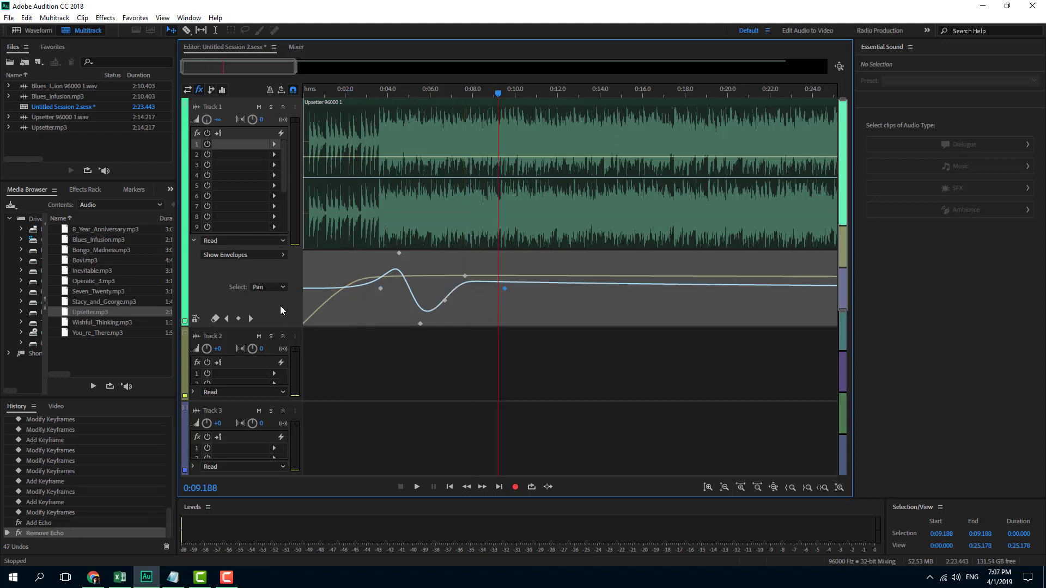
# - Insert Delay and Echo > Echo in Track 1's rack slot 1, preview from about 6.9 s, and close its editor
pyautogui.click(274, 145)
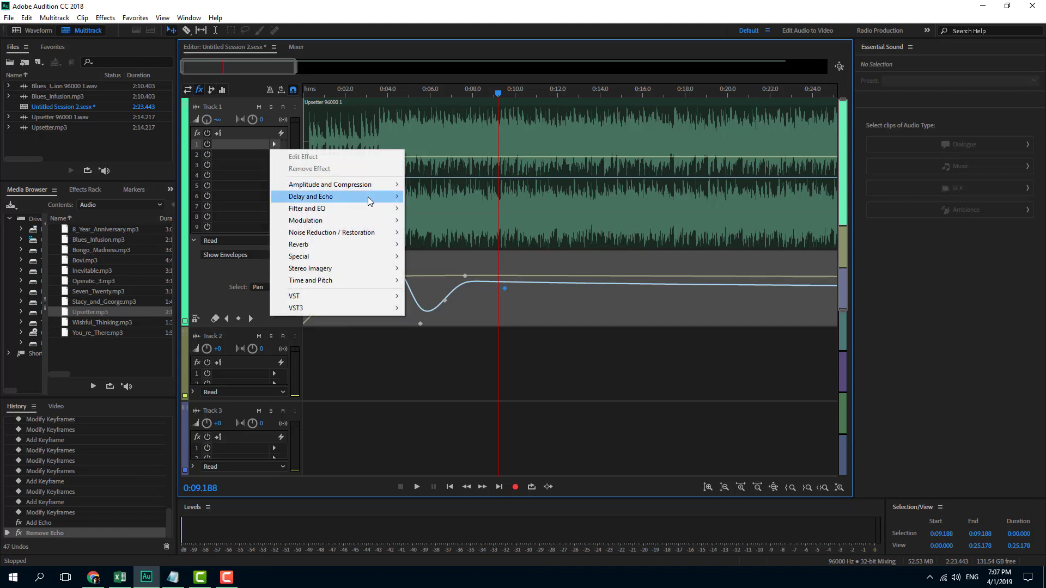
pyautogui.moveTo(368, 201)
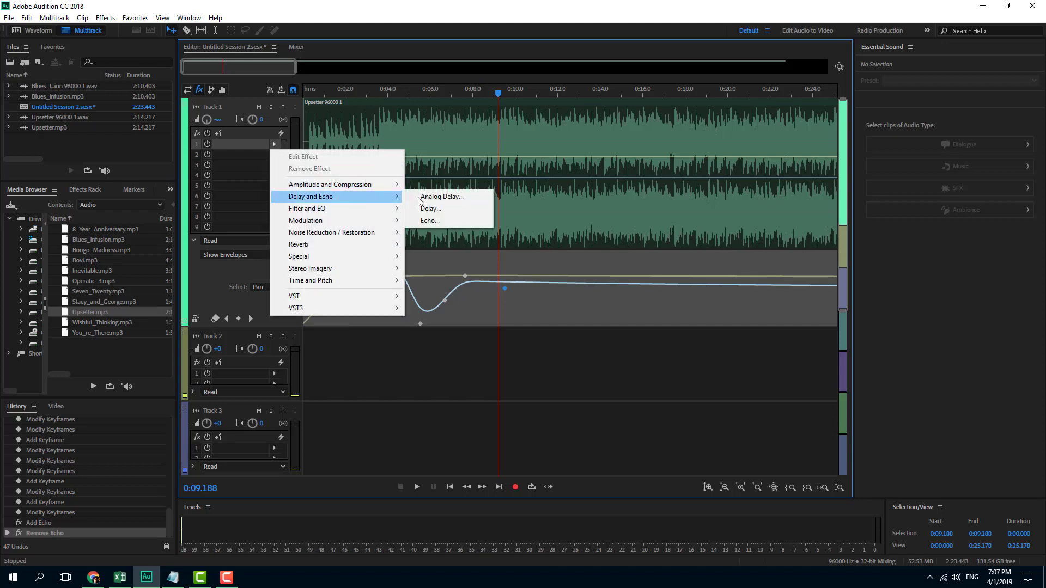
pyautogui.click(444, 220)
pyautogui.click(449, 93)
pyautogui.press('space')
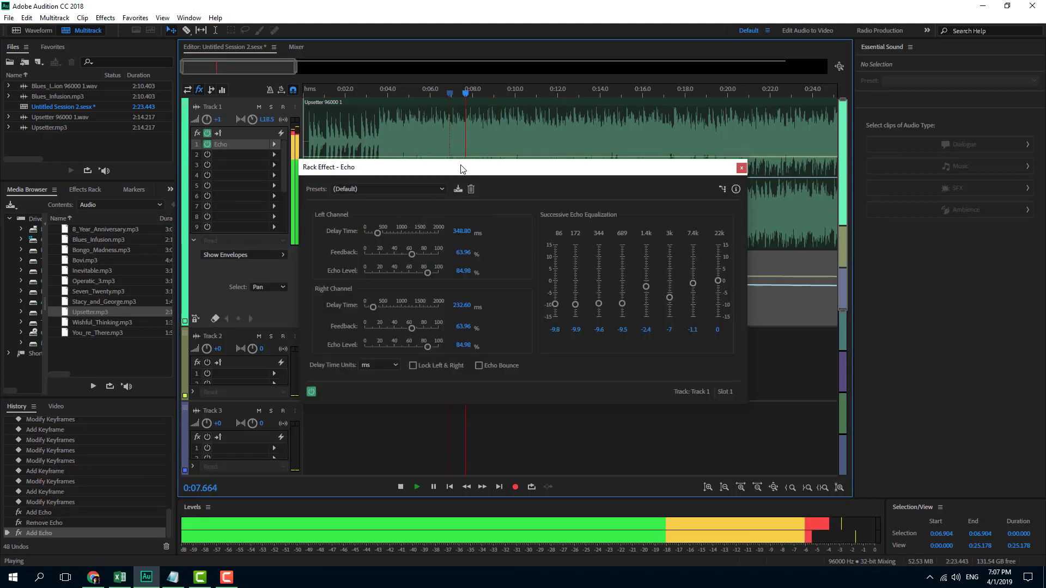
pyautogui.press('space')
pyautogui.click(740, 168)
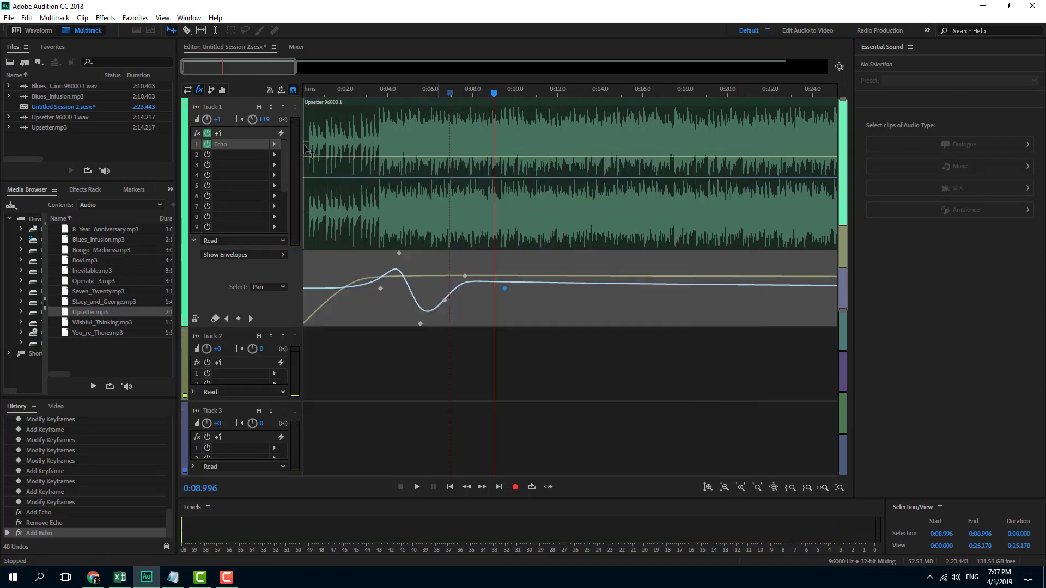
pyautogui.click(274, 144)
# - Replace slot 1's Echo with Studio Reverb, raise Room Size to 100, and audition it
pyautogui.moveTo(341, 257)
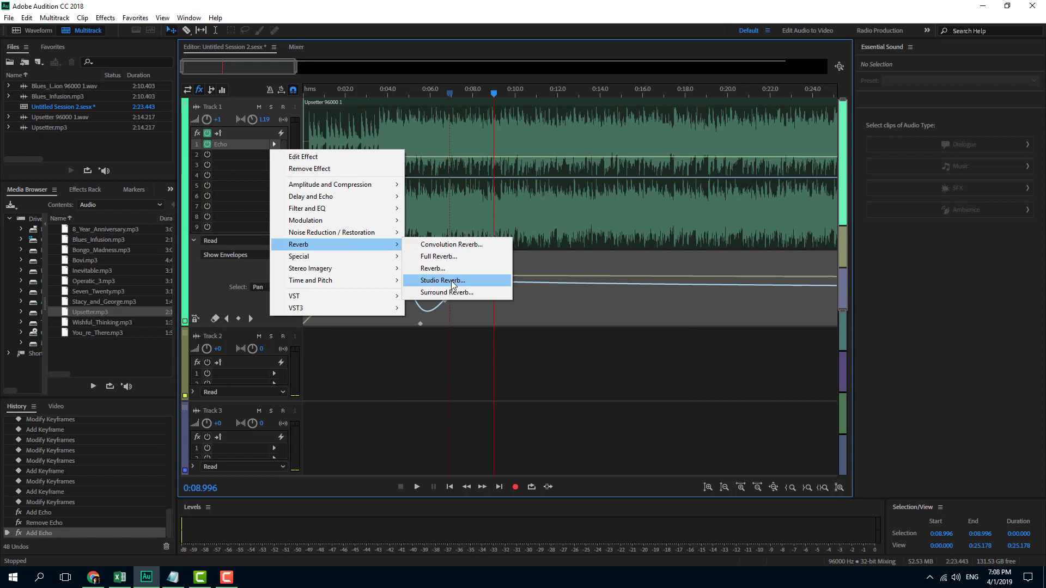
pyautogui.click(442, 280)
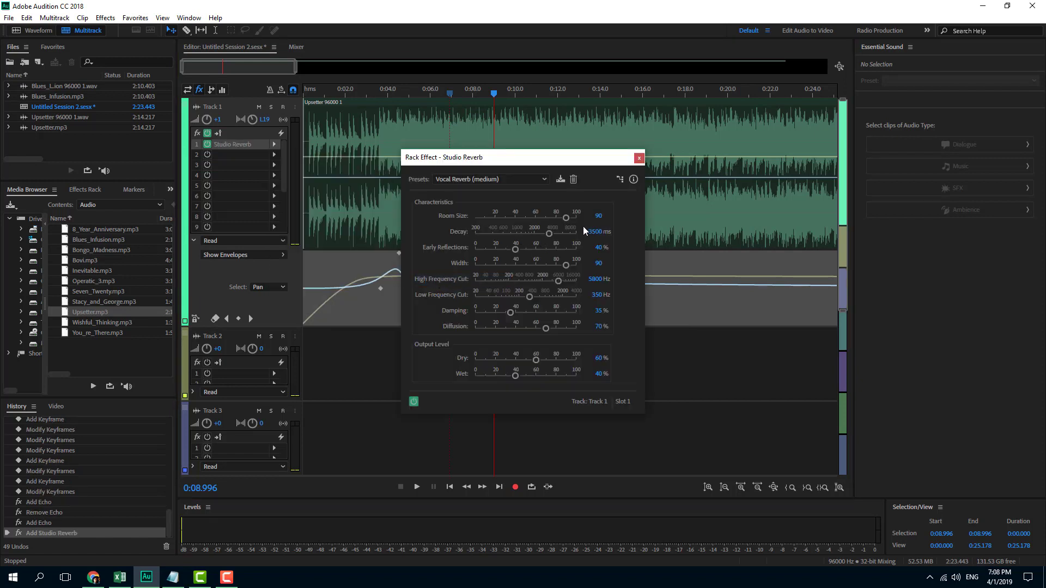
pyautogui.moveTo(564, 218); pyautogui.dragTo(581, 221)
pyautogui.click(498, 94)
pyautogui.press('space')
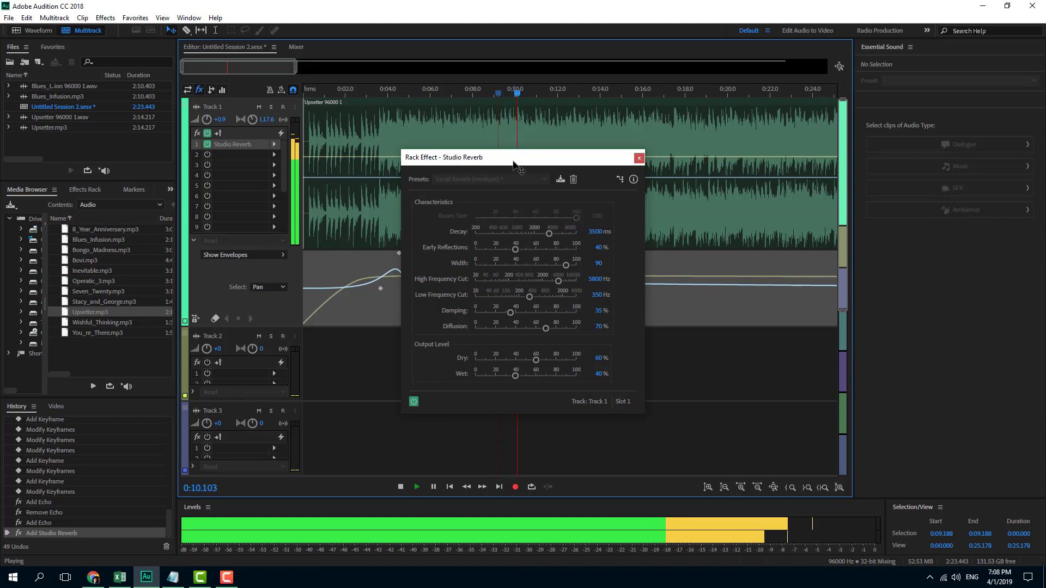
pyautogui.press('space')
# - Try the Vocal Reverb (large) preset and play from about 8.6 seconds
pyautogui.click(490, 179)
pyautogui.click(490, 336)
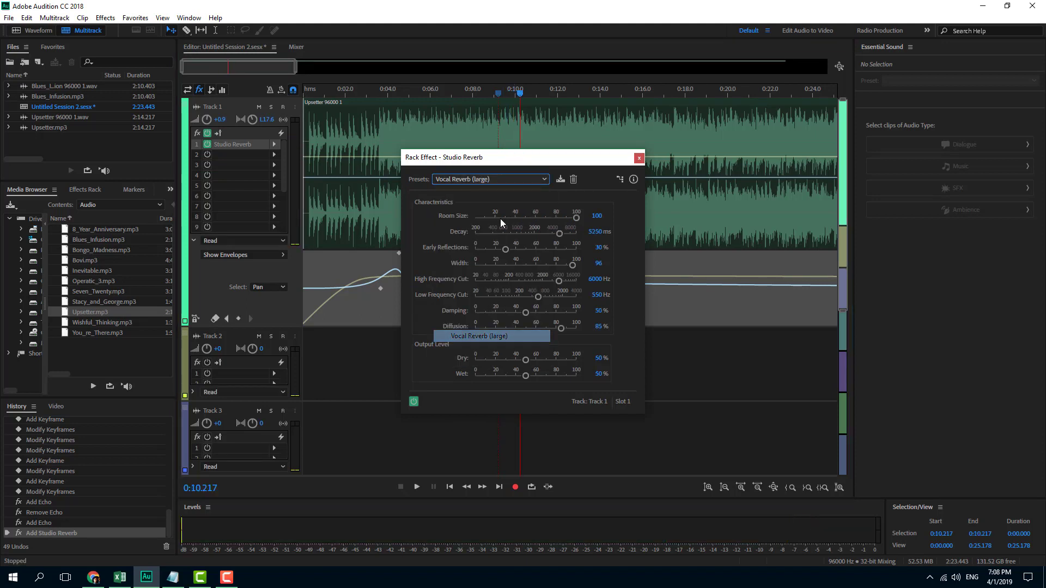
pyautogui.click(487, 94)
pyautogui.press('space')
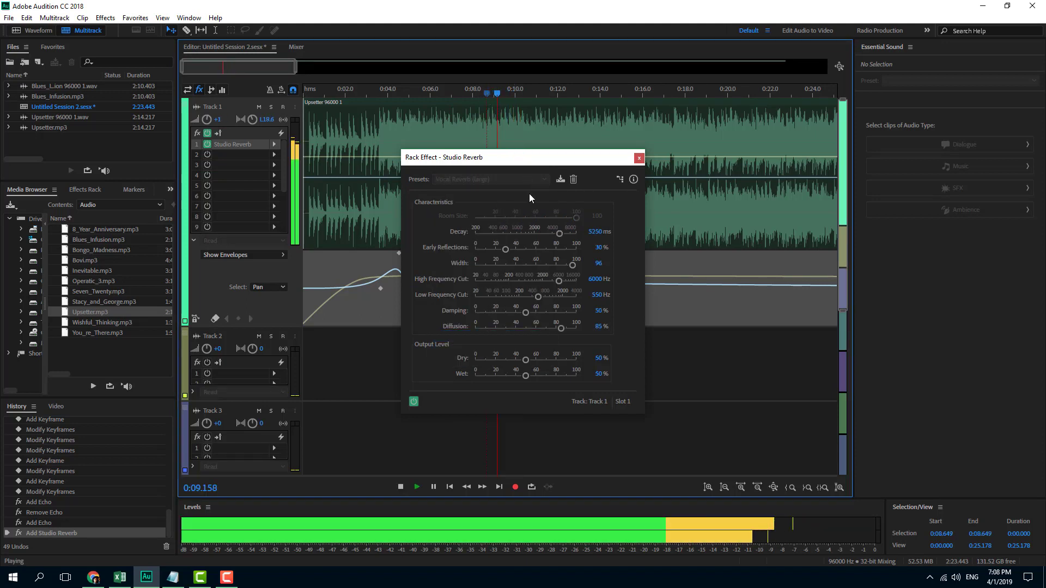
pyautogui.press('space')
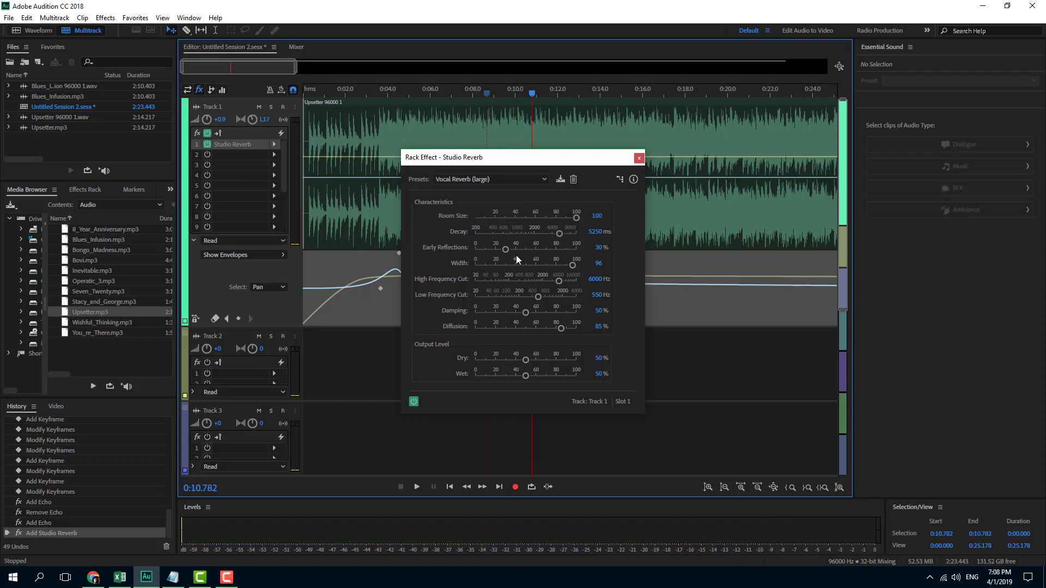
# - Apply the Outside Club preset, preview it, close the reverb, and select the Upsetter 96000 1 clip
pyautogui.click(539, 179)
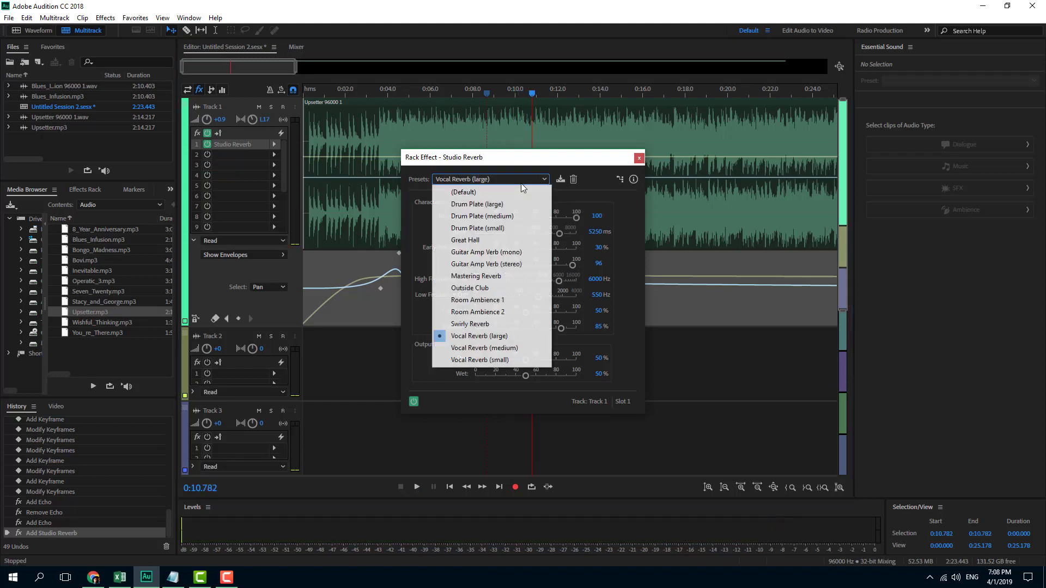
pyautogui.click(513, 288)
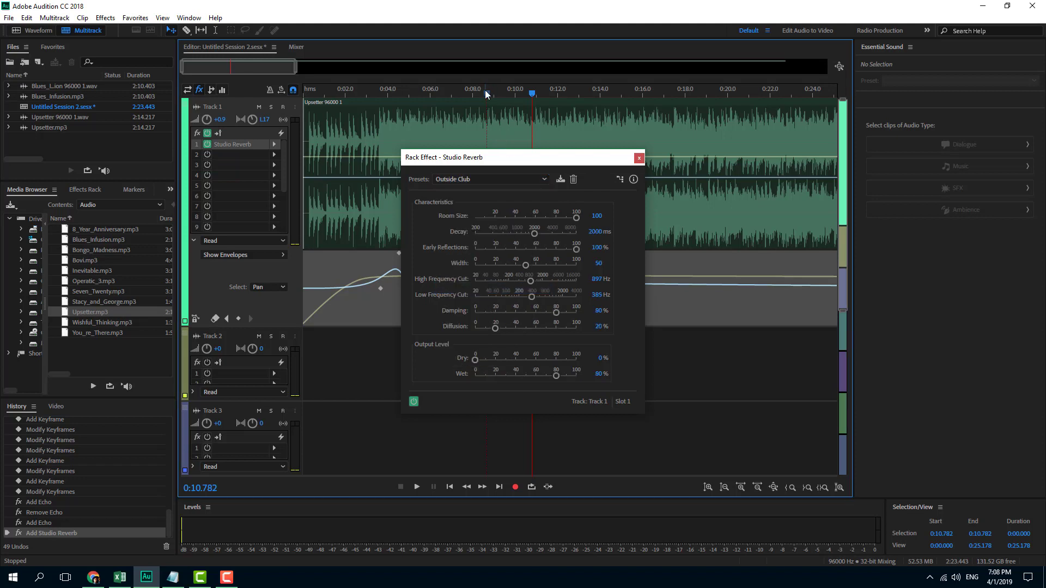
pyautogui.click(485, 93)
pyautogui.press('space')
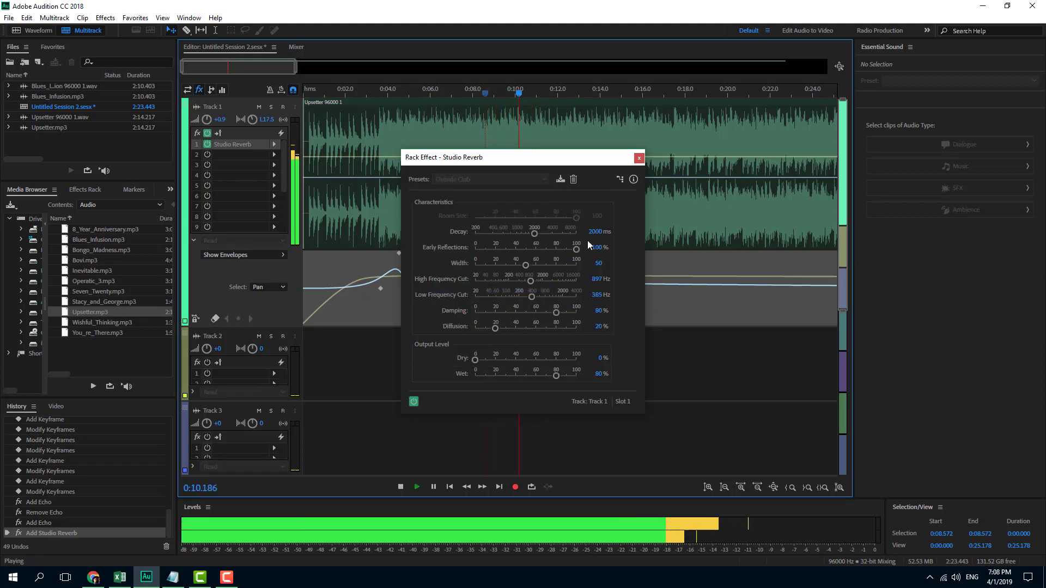
pyautogui.press('space')
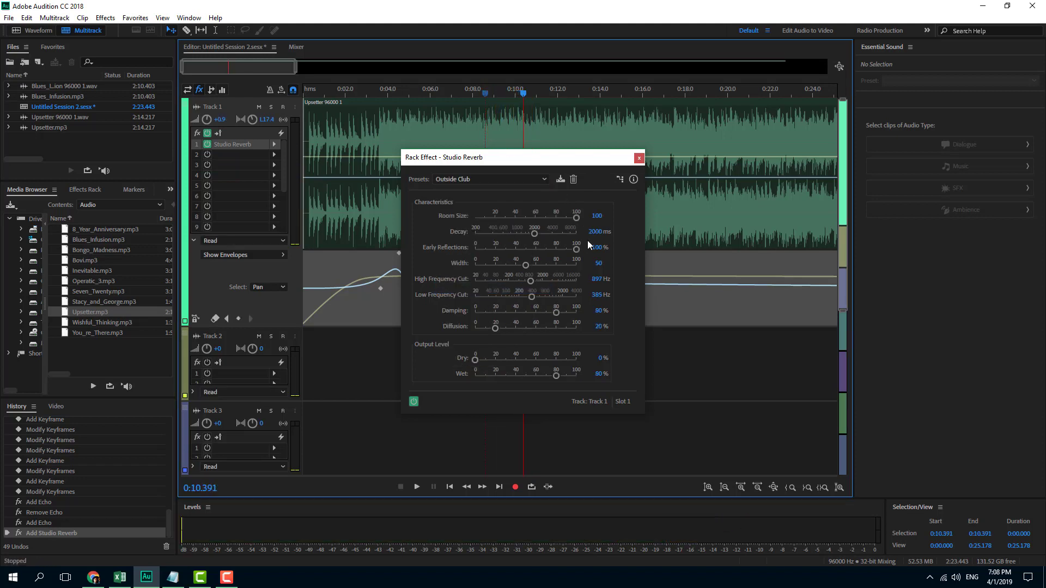
pyautogui.click(638, 158)
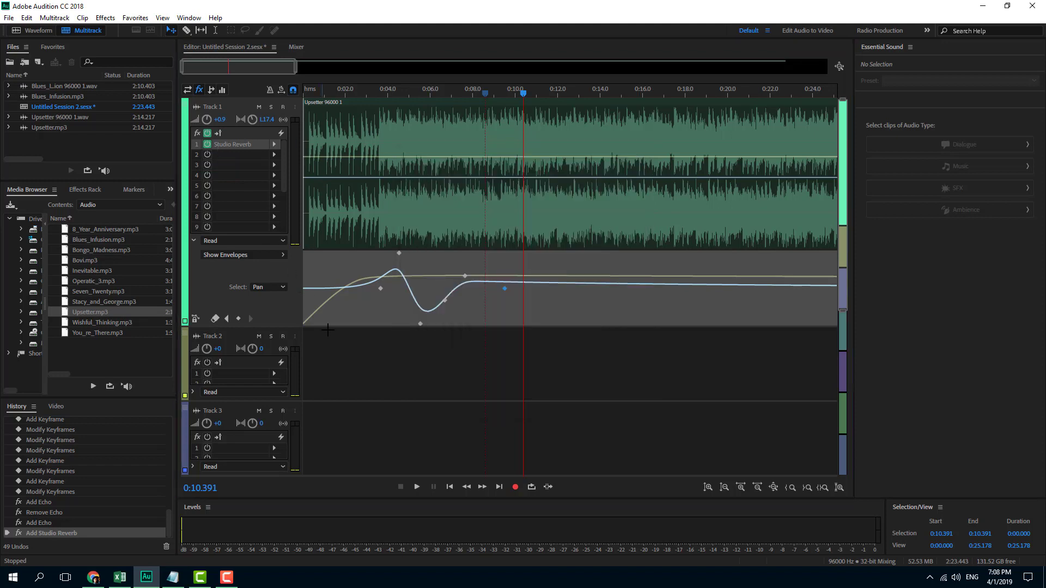
pyautogui.click(335, 314)
# - Display Track 1's Studio Reverb Decay envelope
pyautogui.click(275, 256)
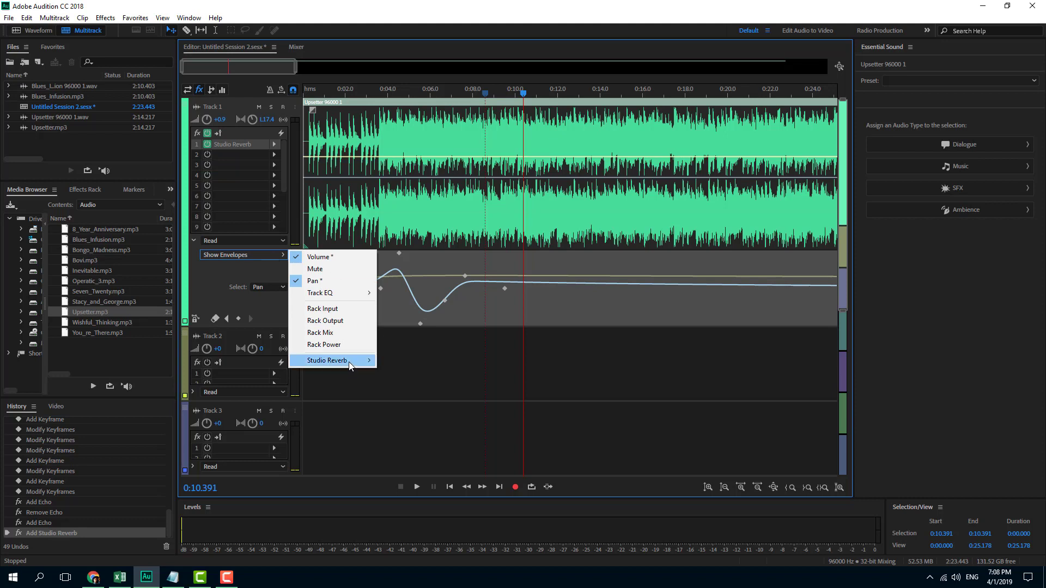
pyautogui.moveTo(348, 362)
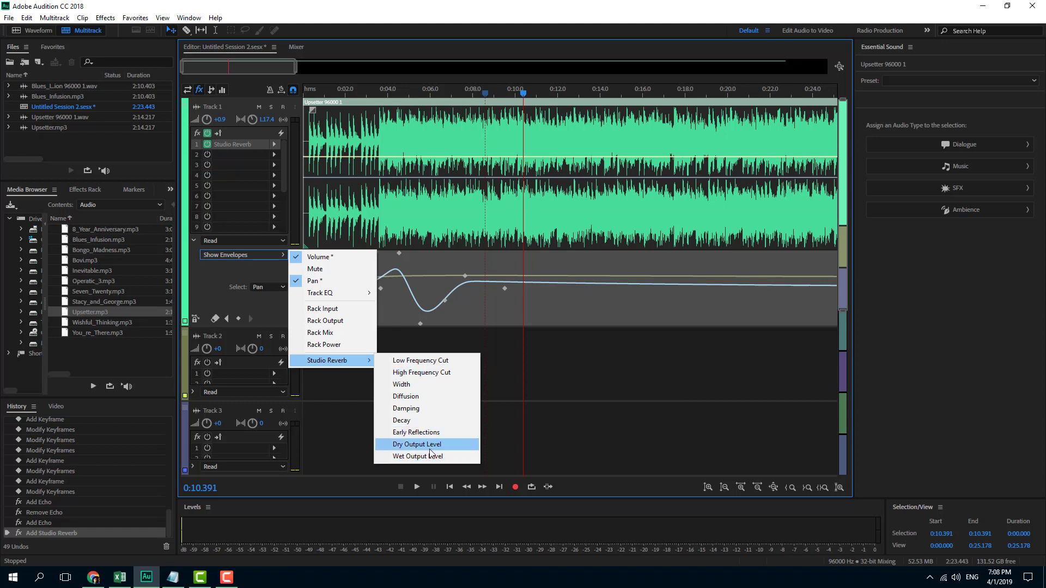
pyautogui.click(437, 419)
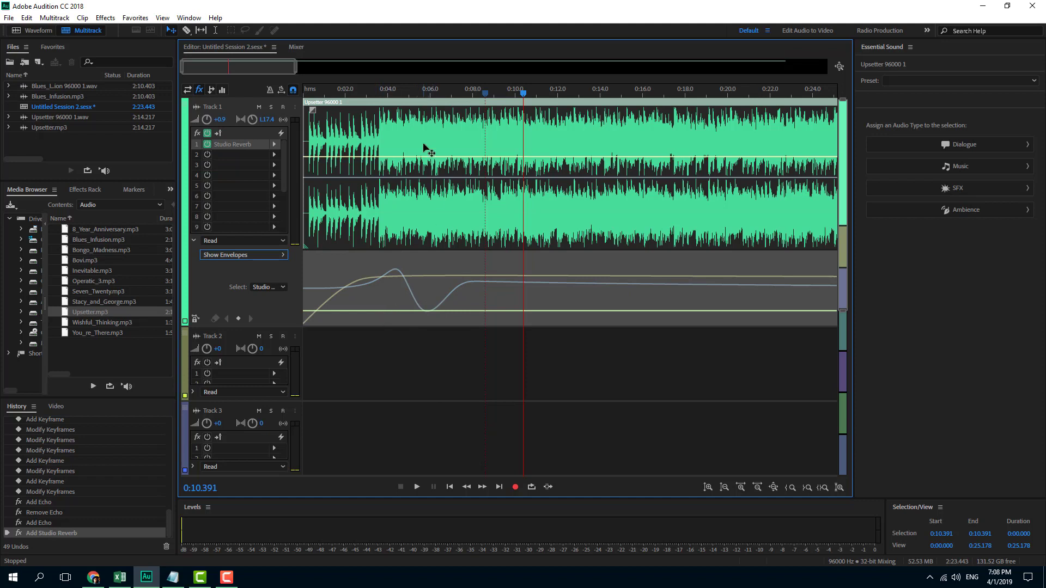
pyautogui.press('space')
# - Key the Decay envelope at the playhead and ramp a later keyframe up to about 8031 ms
pyautogui.press('space')
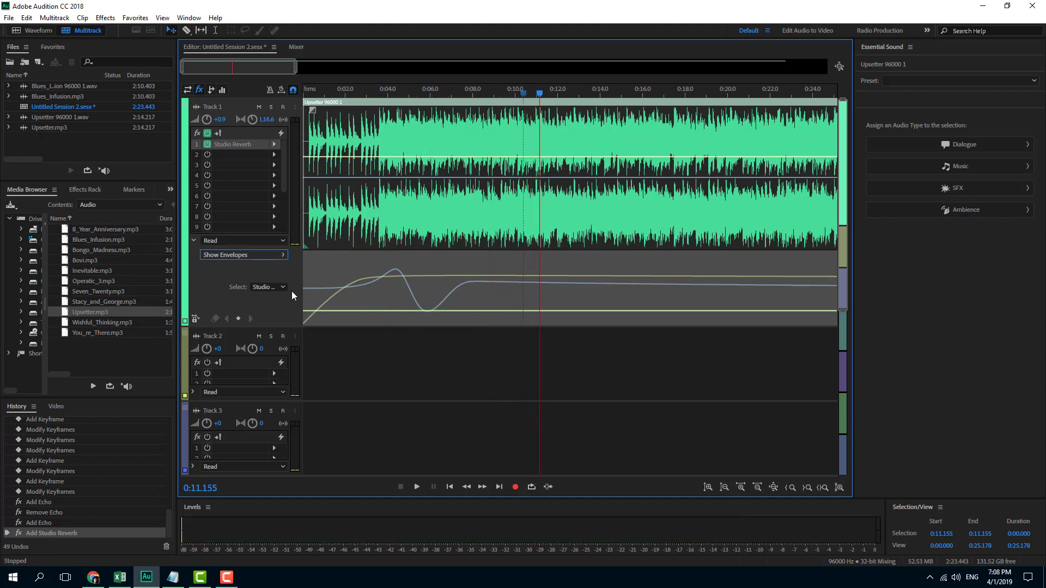
pyautogui.click(238, 318)
pyautogui.moveTo(570, 311); pyautogui.dragTo(571, 268)
pyautogui.press('space')
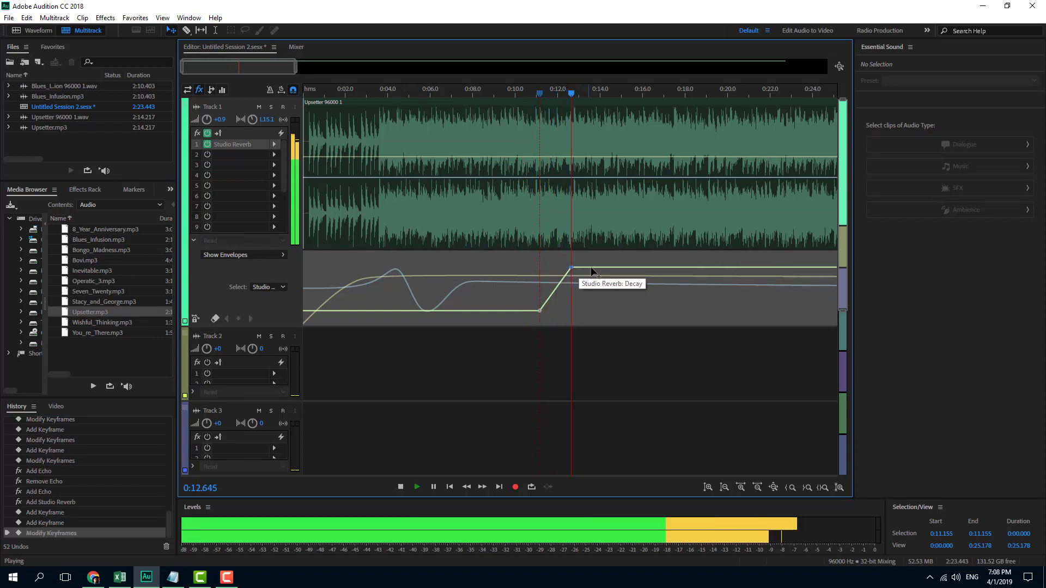
pyautogui.press('space')
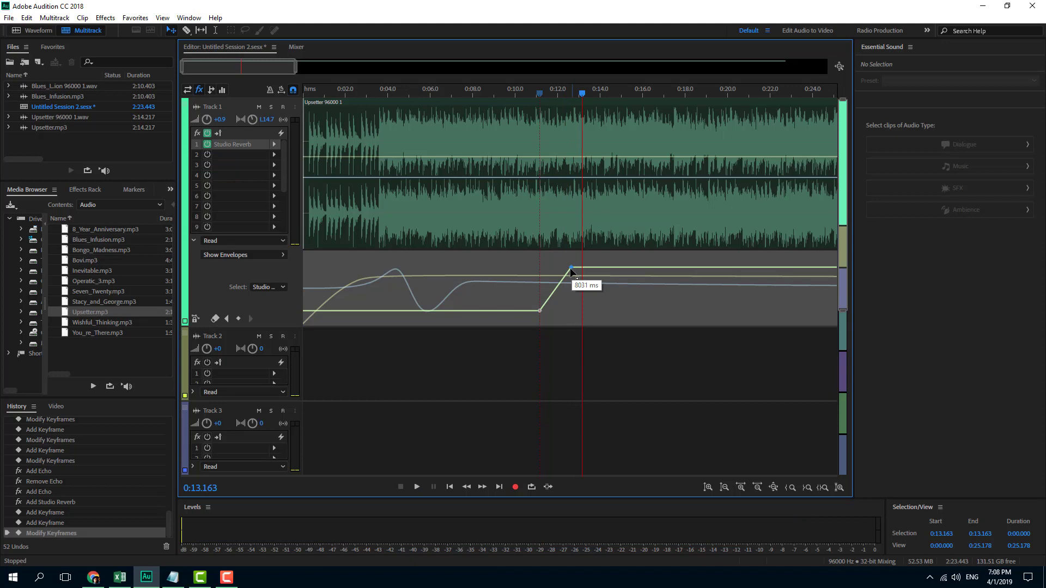
# - Check the editable and displayed envelope lists without changing any envelope
pyautogui.click(273, 287)
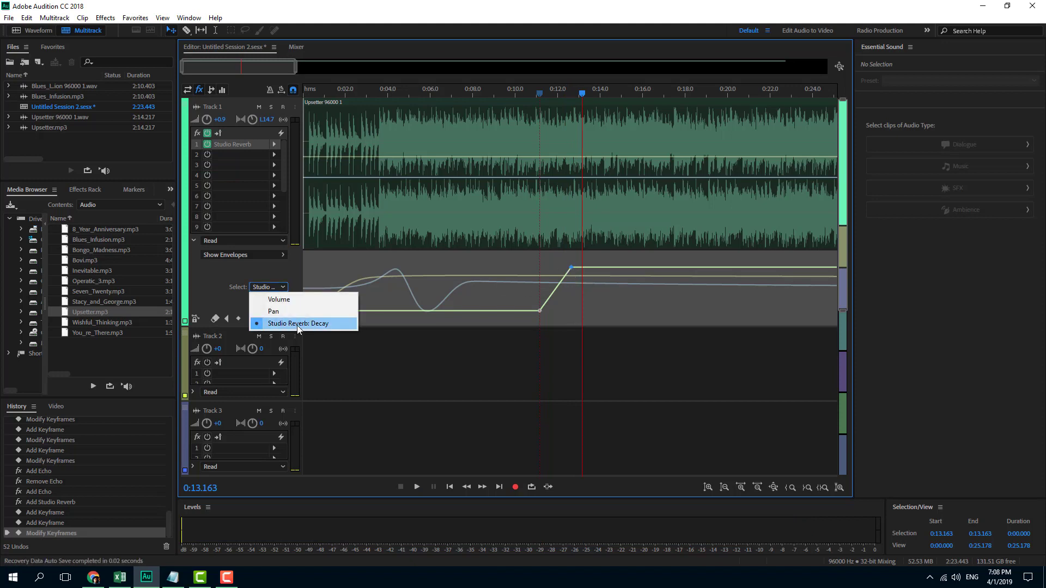
pyautogui.click(297, 279)
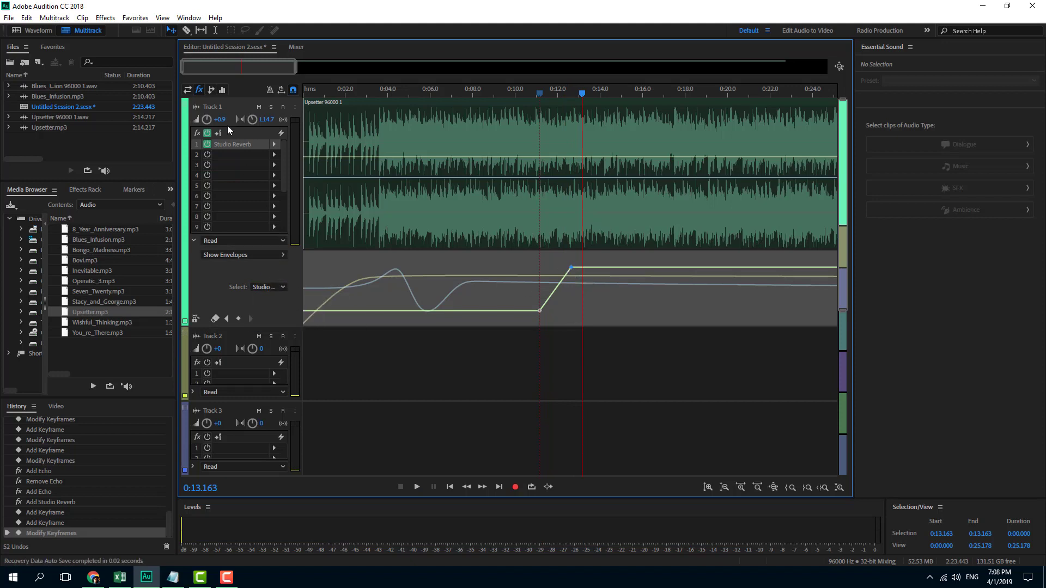
pyautogui.click(283, 287)
pyautogui.click(283, 290)
pyautogui.click(282, 253)
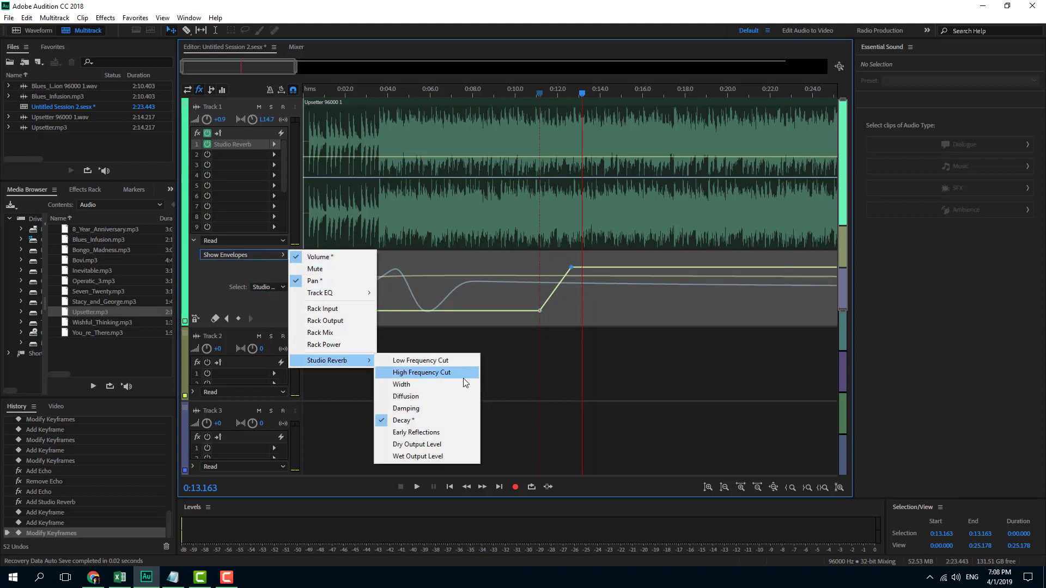
# - Show the Early Reflections envelope and ramp it up from a keyframe at 0:11.65
pyautogui.click(446, 445)
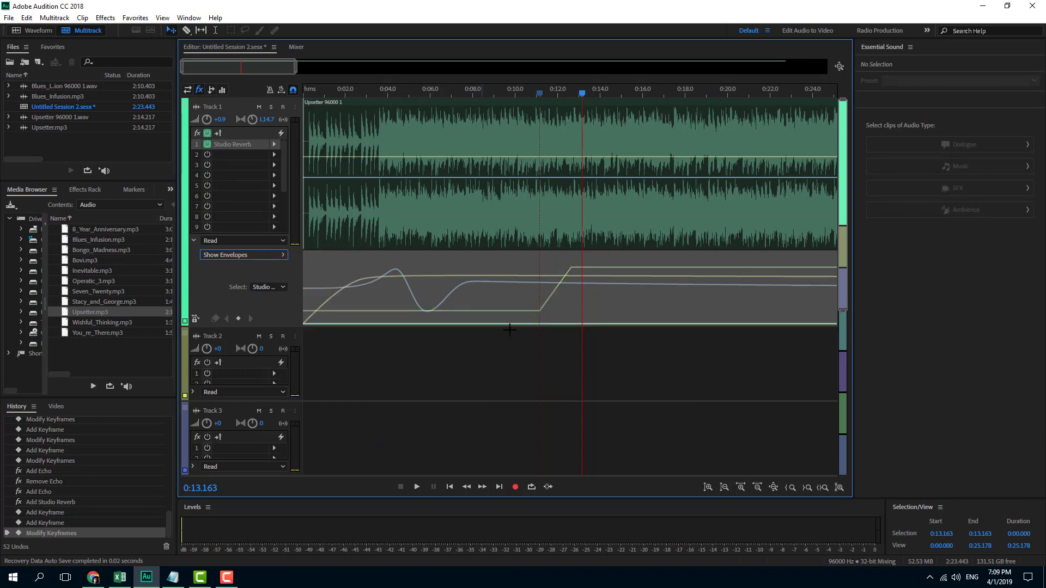
pyautogui.click(550, 94)
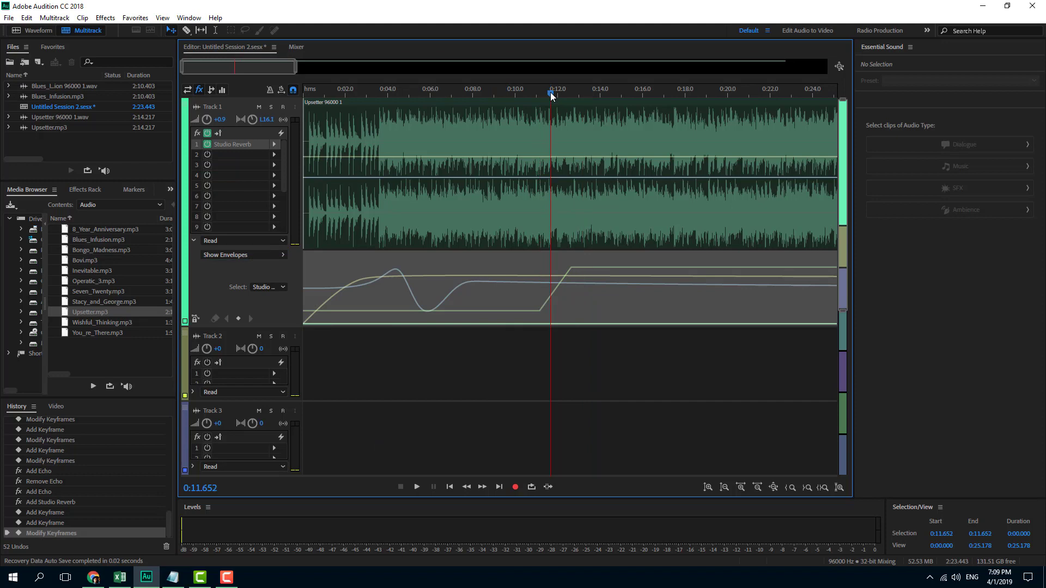
pyautogui.click(238, 321)
pyautogui.moveTo(576, 324); pyautogui.dragTo(580, 268)
# - Preview the reverb ramps by playing from about 10.4 seconds
pyautogui.press('space')
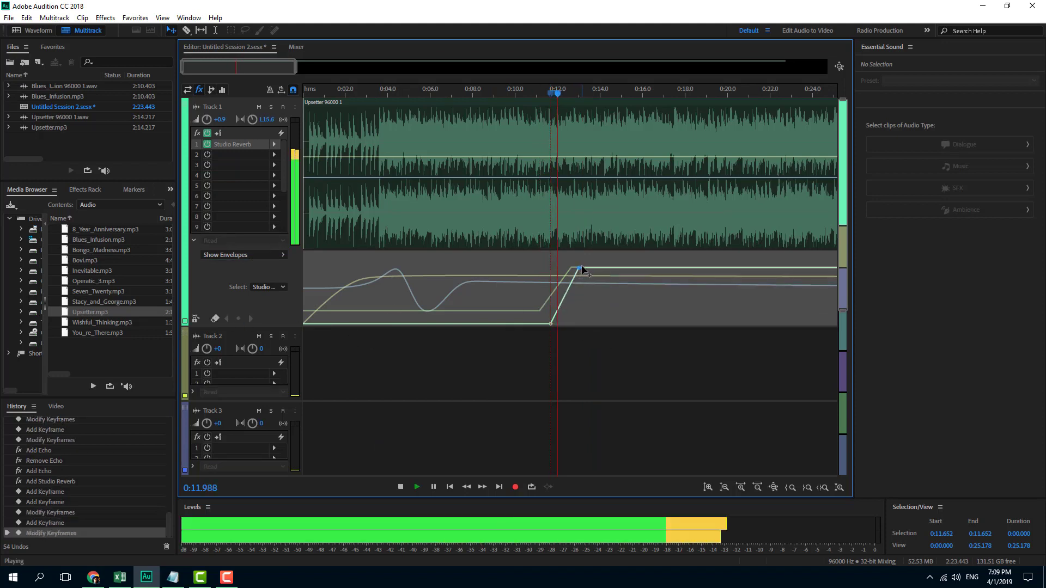
pyautogui.press('space')
pyautogui.click(523, 92)
pyautogui.press('space')
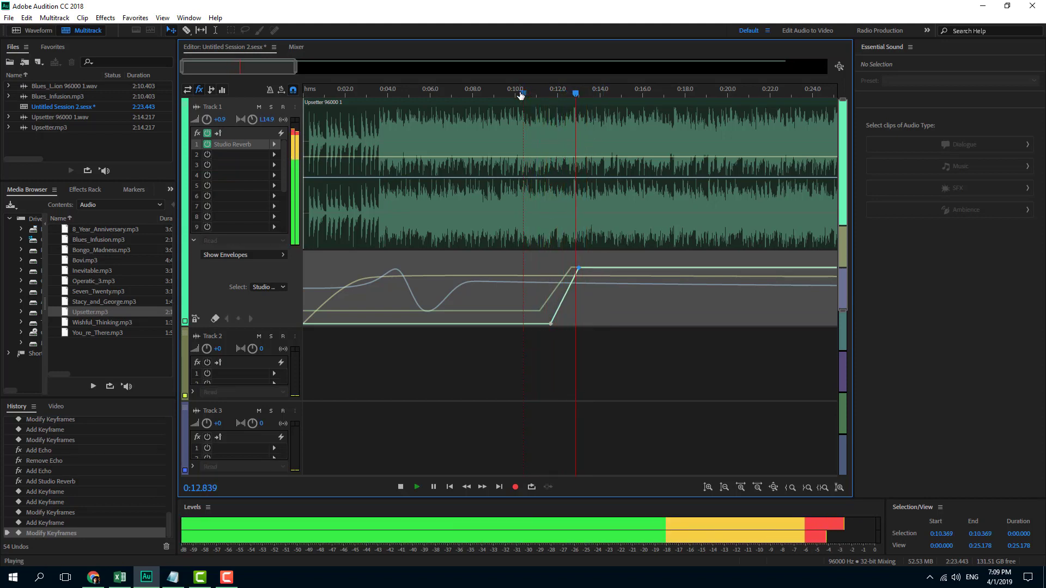
pyautogui.press('space')
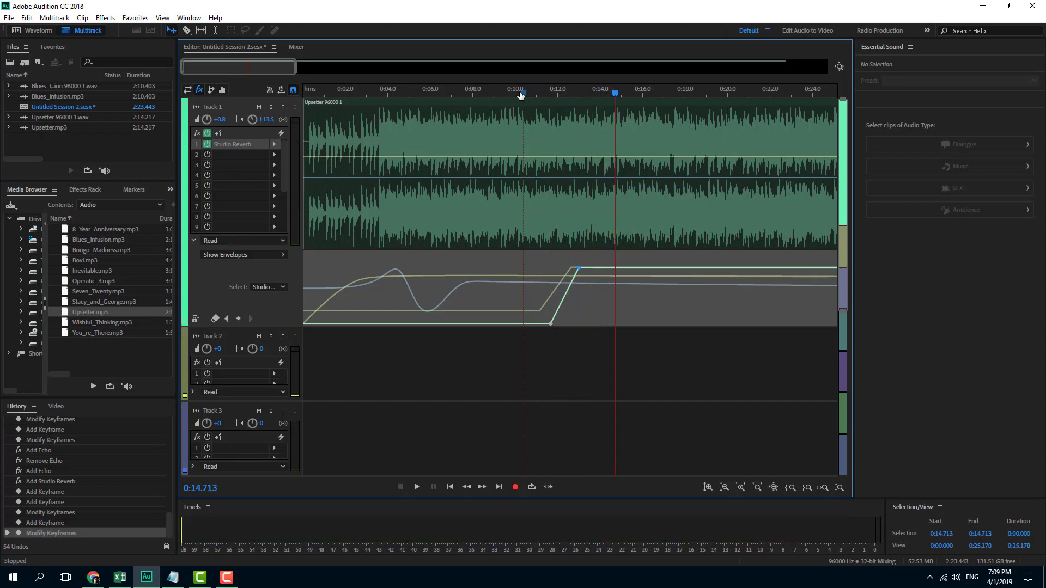